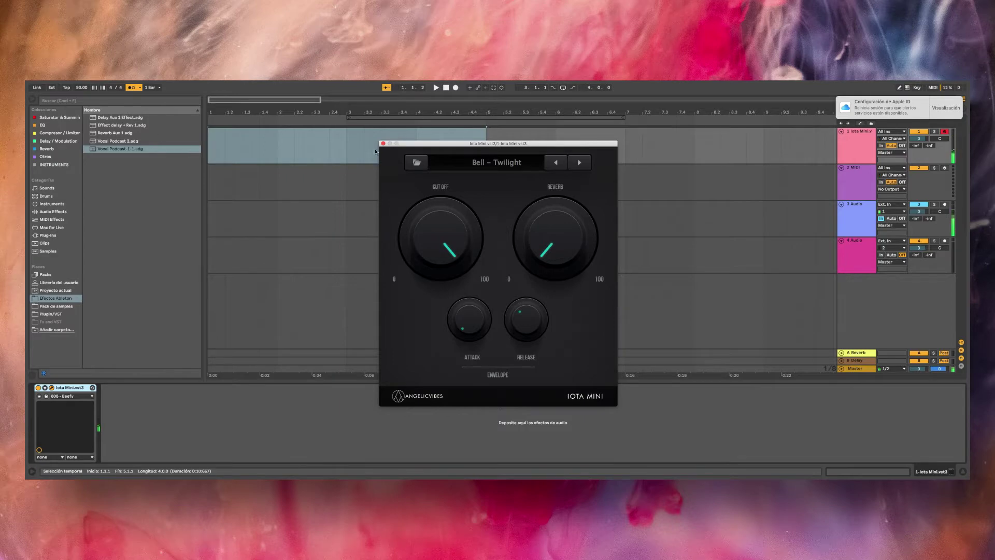
# Record a four-bar Bell – Twilight melody on the first track and select all of its notes.
pyautogui.click(383, 143)
pyautogui.click(455, 88)
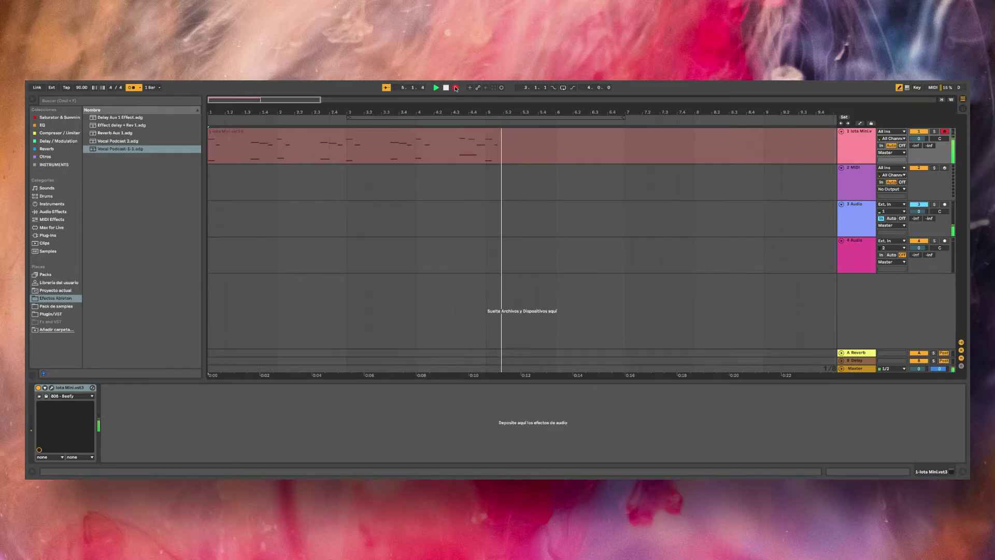
pyautogui.press('space')
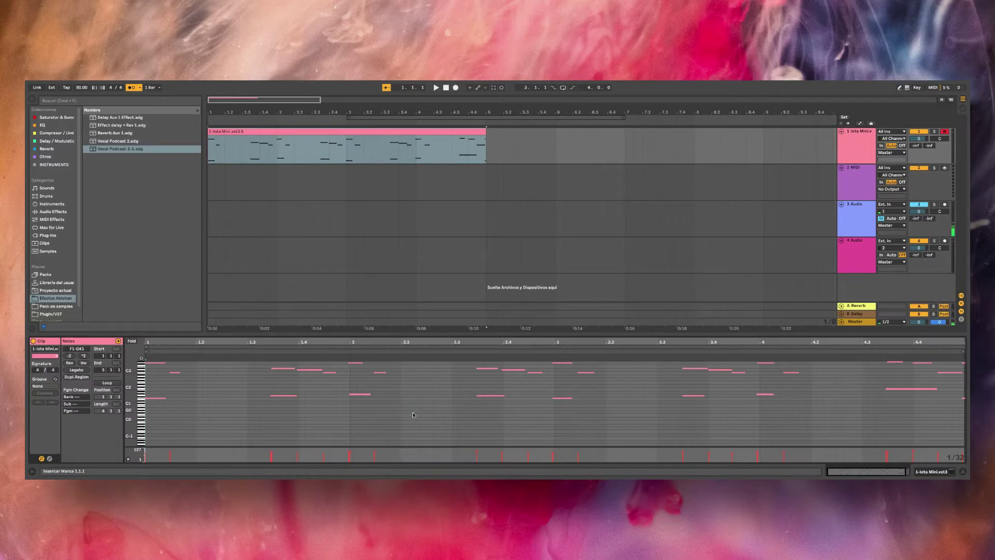
pyautogui.click(412, 414)
pyautogui.press('super+a')
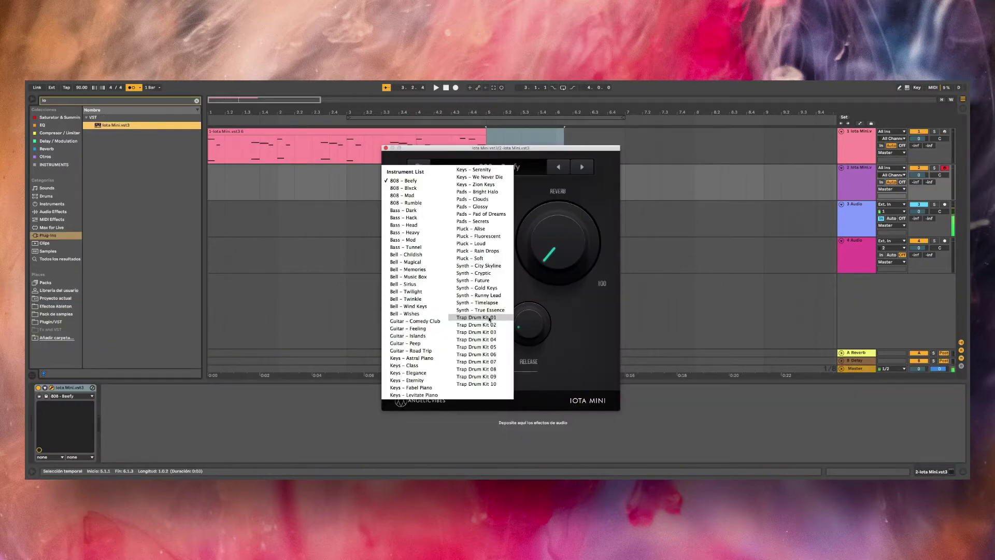
# Load Trap Drum Kit 01 in the second track's Iota Mini and record a four-bar kick and clap pattern.
pyautogui.click(489, 318)
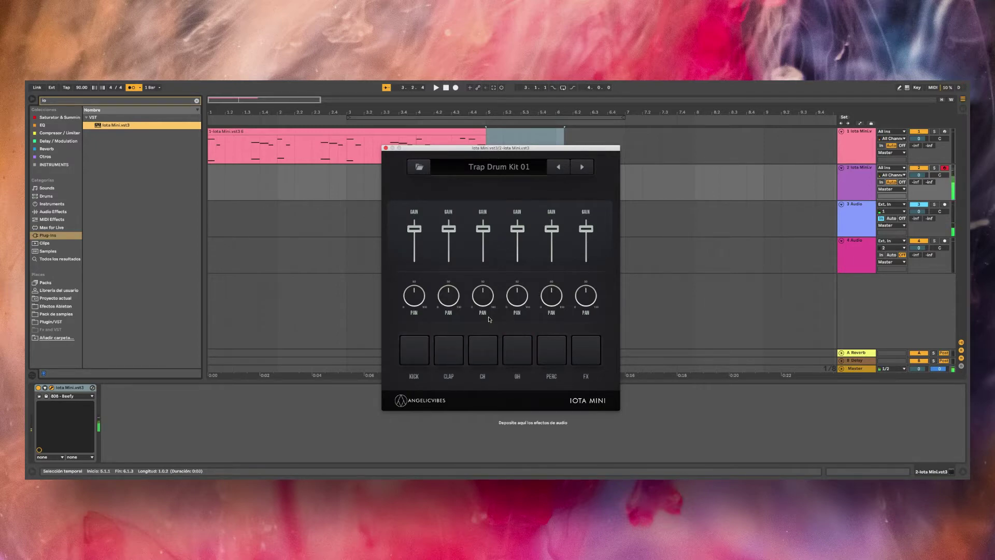
pyautogui.click(385, 149)
pyautogui.click(455, 88)
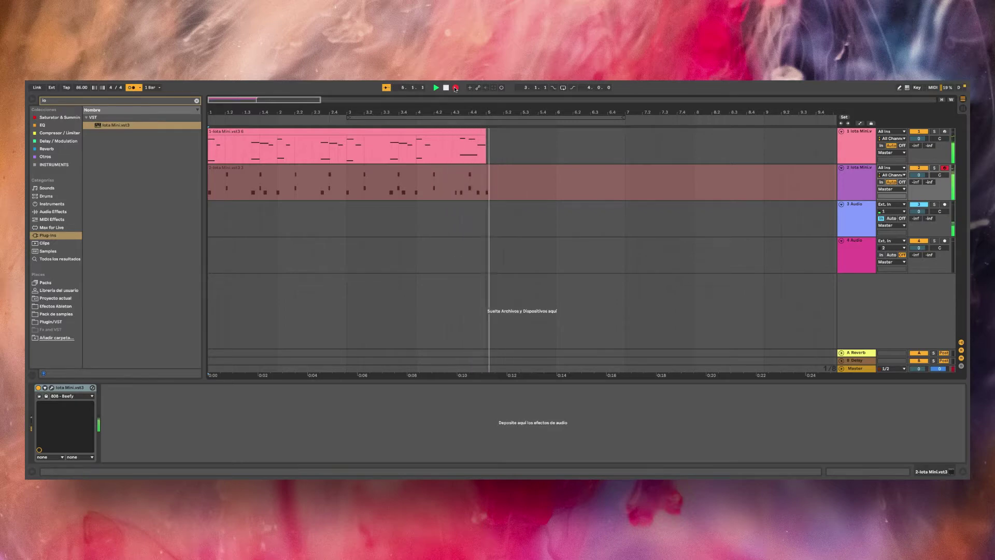
pyautogui.press('space')
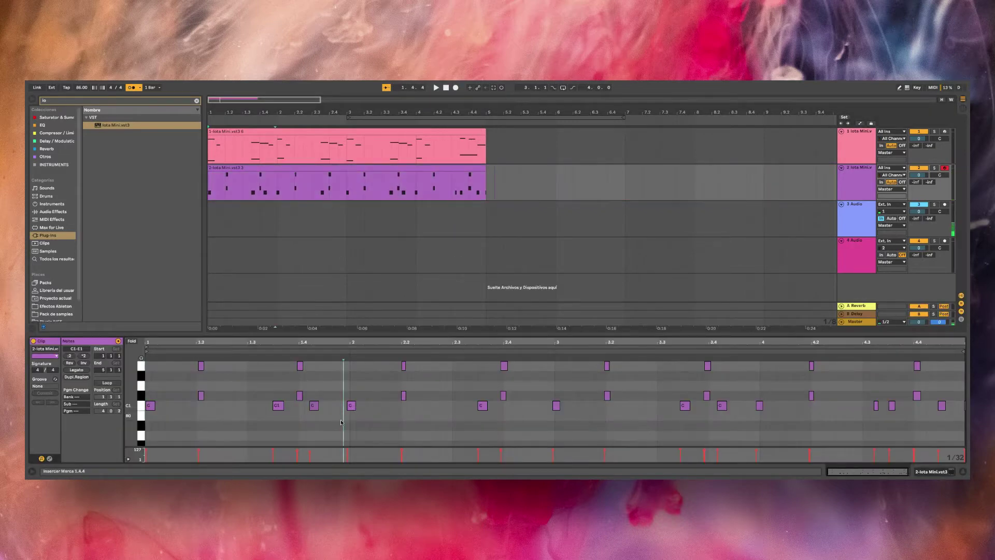
# Quantize all notes in the drum clip and play the result back.
pyautogui.hotkey('ctrl', 'a')
pyautogui.hotkey('ctrl', 'u')
pyautogui.press('space')
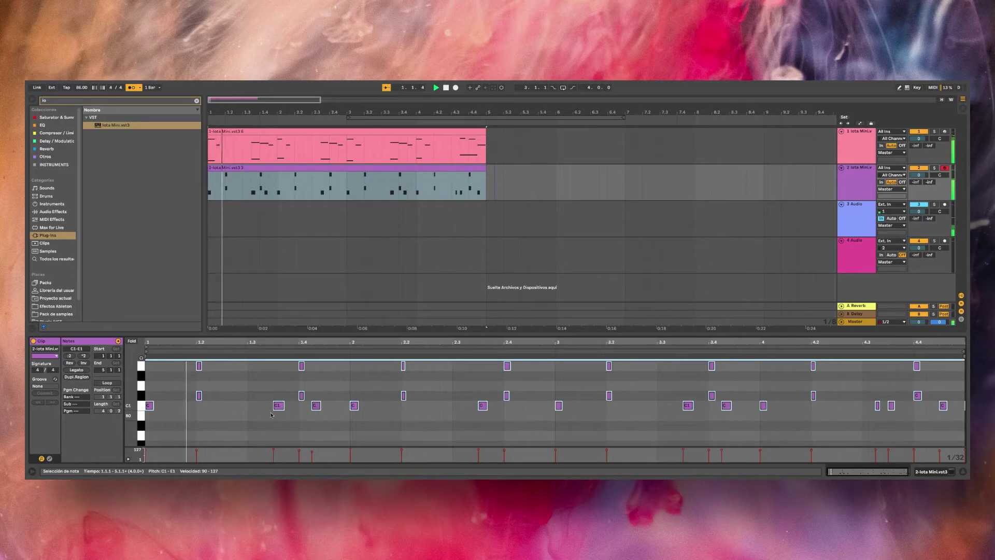
pyautogui.click(329, 411)
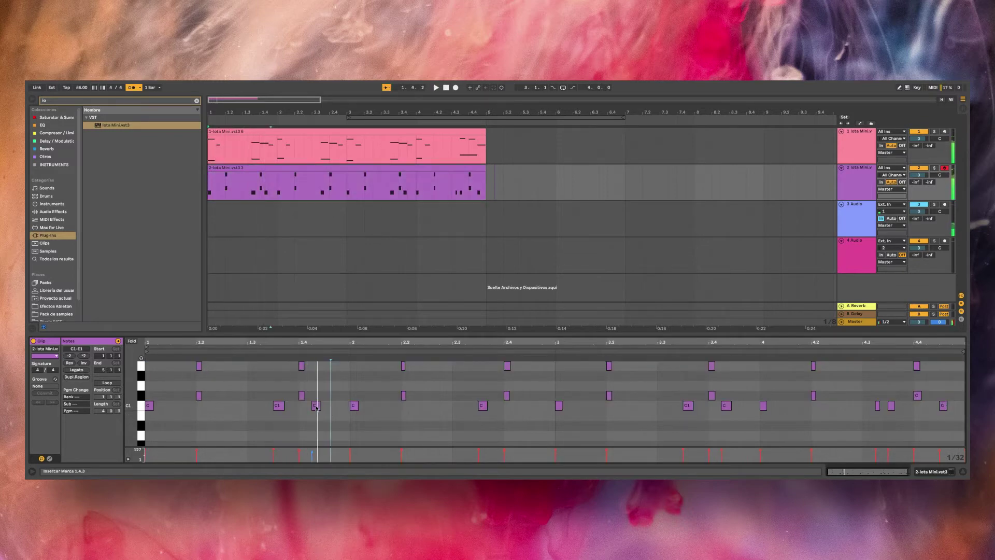
# Shorten the C1 kick note before 2.4, make three short copies of it and move them just before bar 3 as a roll.
pyautogui.click(483, 405)
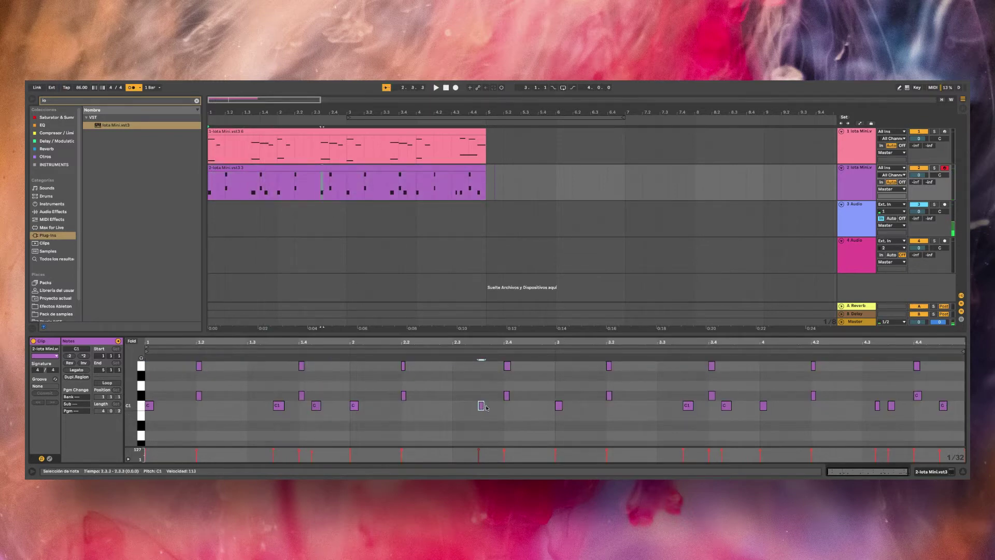
pyautogui.click(485, 409)
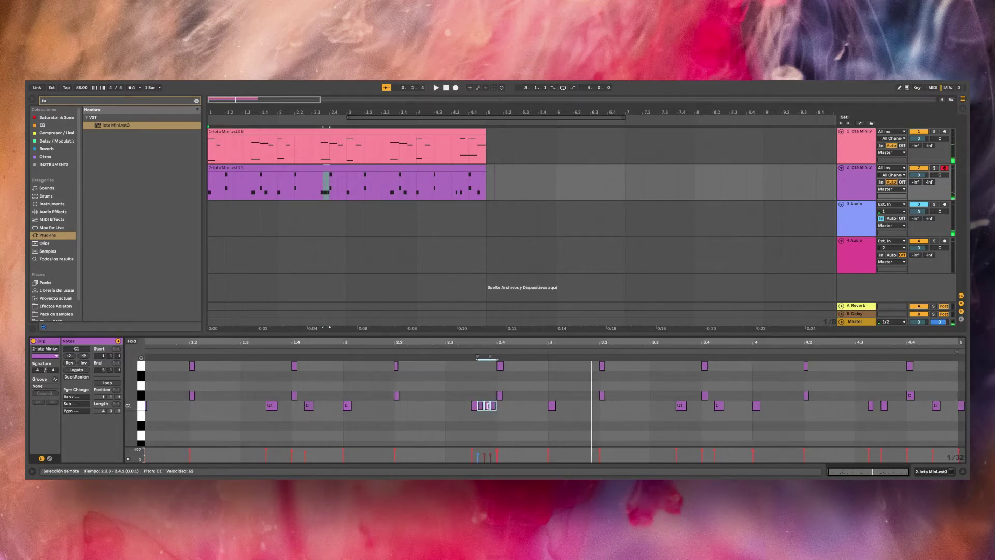
pyautogui.moveTo(495, 408); pyautogui.dragTo(543, 413)
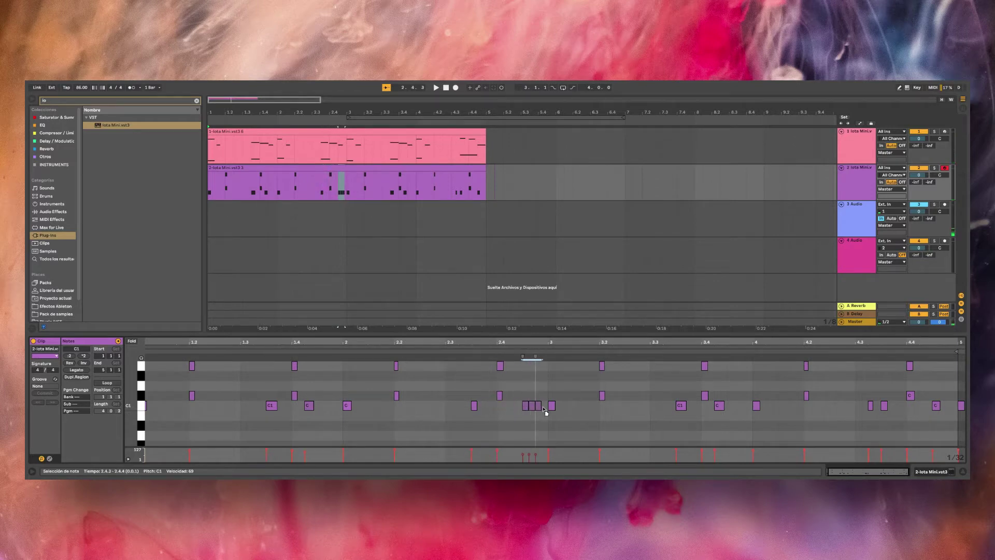
# Loop the first four bars, overdub D1 closed hi-hat notes onto the first two bars of the drum clip and play them back.
pyautogui.press('space')
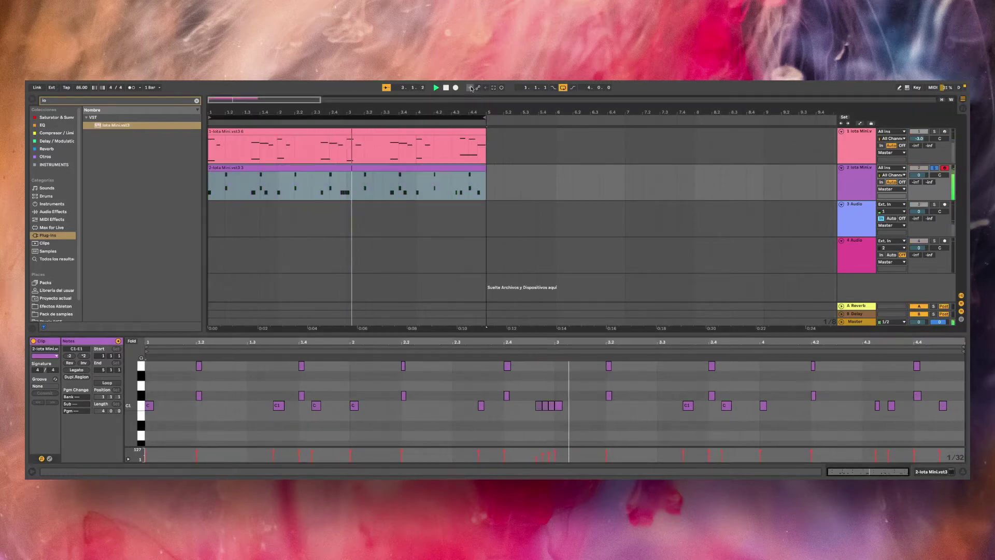
pyautogui.click(454, 89)
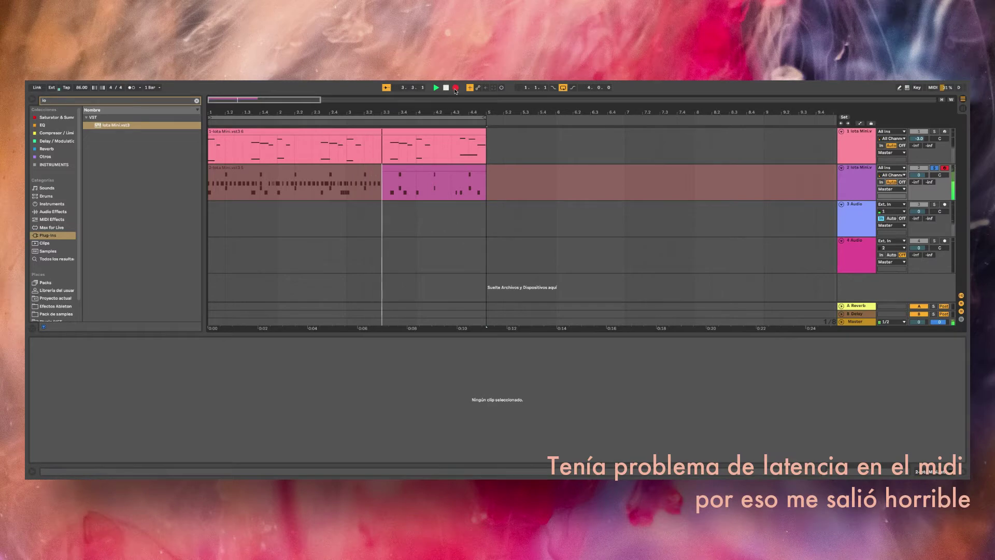
pyautogui.press('space')
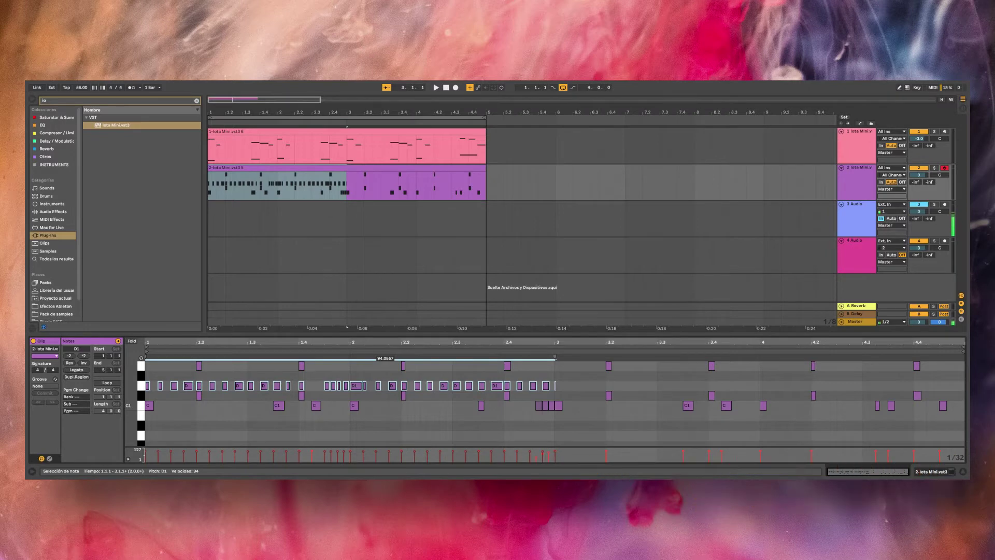
pyautogui.press('space')
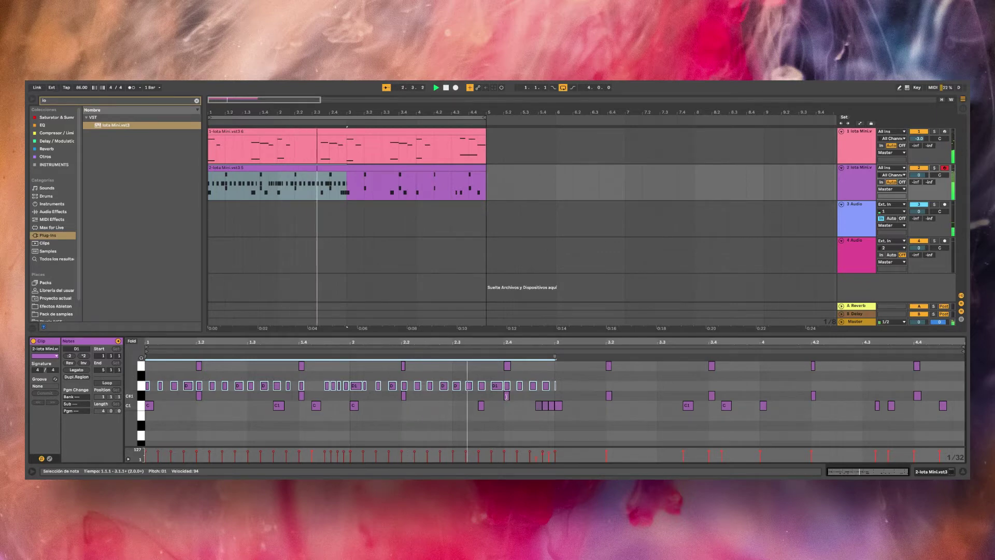
pyautogui.press('space')
# Delete the D1 hi-hat note at 2.4 and reshape the velocities of the fast hi-hat roll leading into bar 2.
pyautogui.click(507, 385)
pyautogui.click(507, 387)
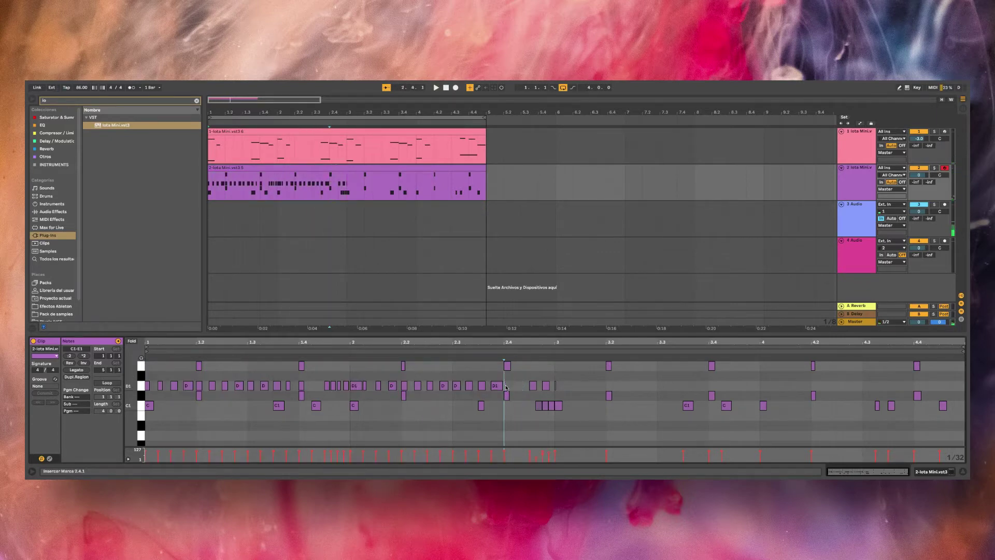
pyautogui.moveTo(350, 382); pyautogui.dragTo(322, 457)
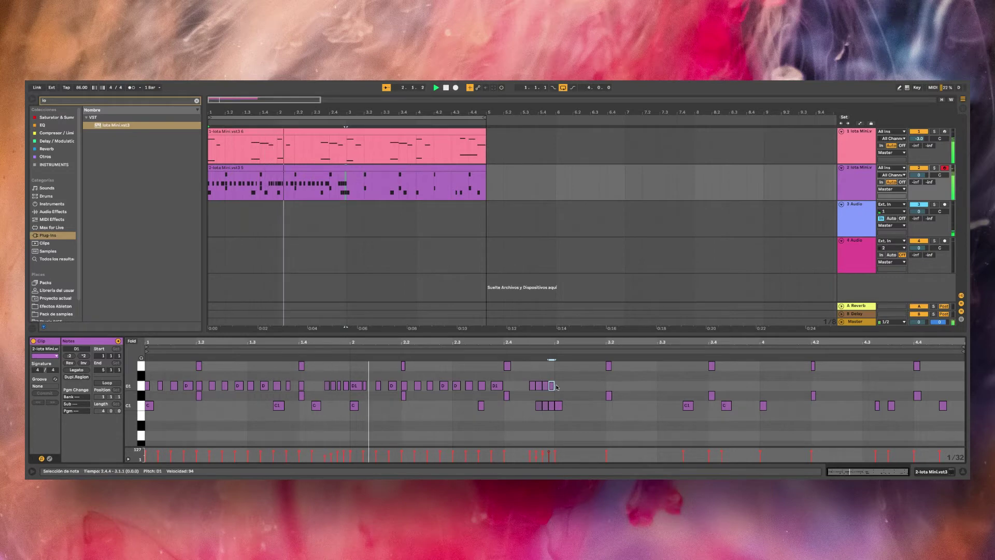
# Duplicate the D1 hi-hat notes of the first two bars into bars 3 and 4.
pyautogui.moveTo(557, 384); pyautogui.dragTo(128, 384)
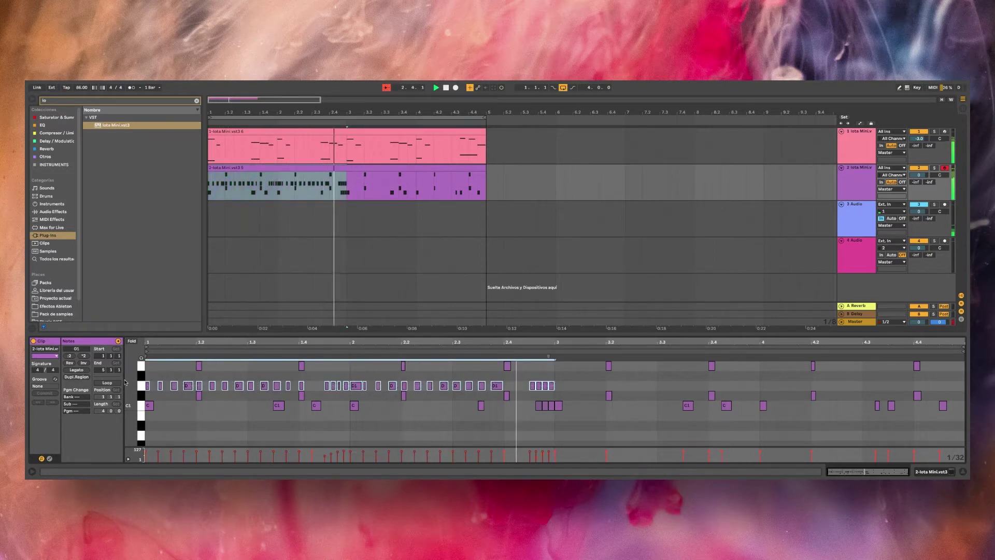
pyautogui.hotkey('ctrl', 'd')
# Lower the CH, CLAP and PERC gains of Trap Drum Kit 01 in the drum track's Iota Mini.
pyautogui.hotkey('shift', 'Tab')
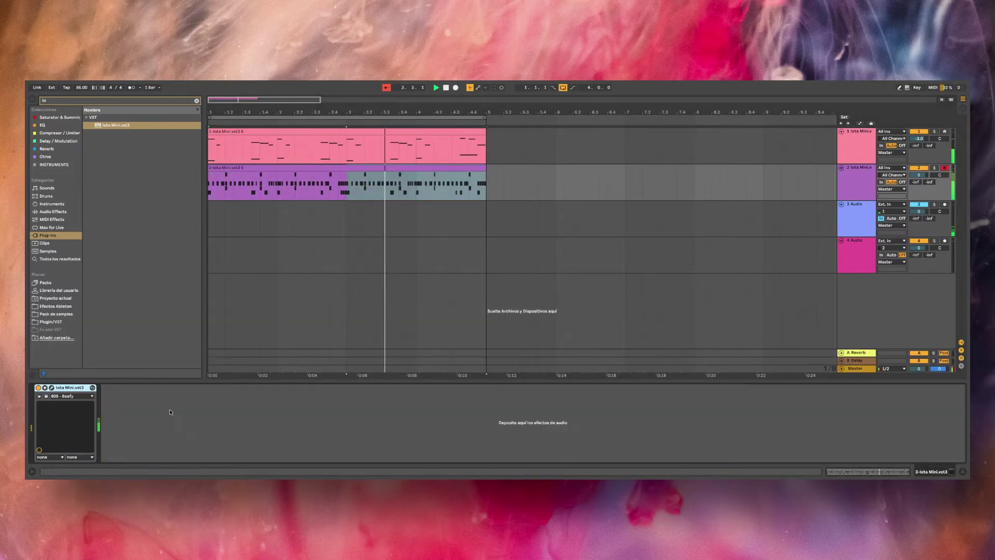
pyautogui.click(52, 387)
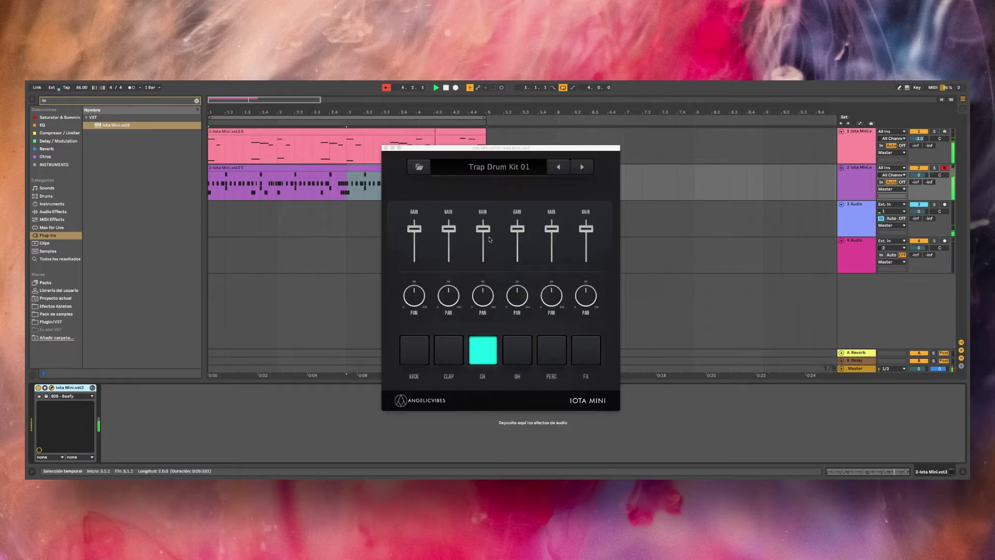
pyautogui.moveTo(483, 229); pyautogui.dragTo(484, 241)
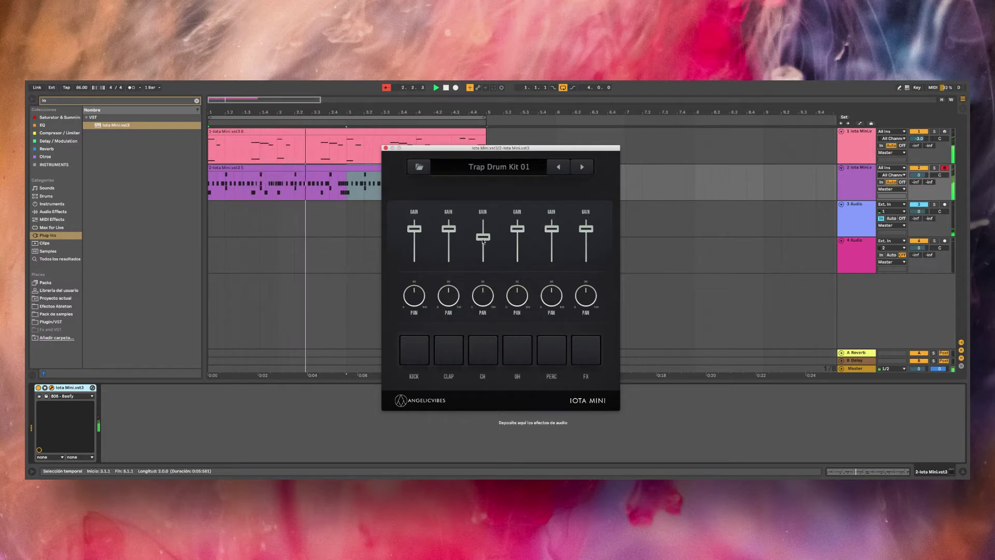
pyautogui.moveTo(444, 232); pyautogui.dragTo(452, 237)
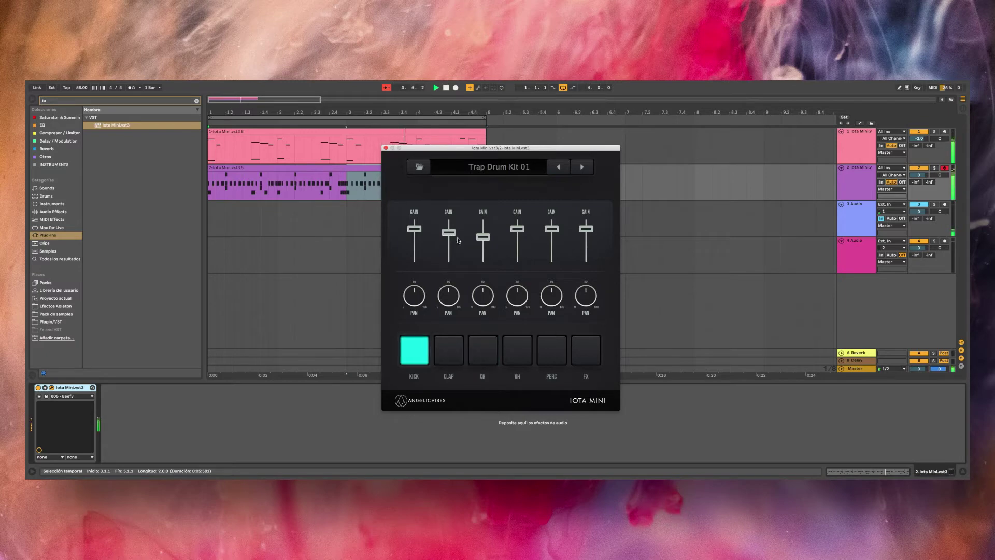
pyautogui.moveTo(551, 229); pyautogui.dragTo(547, 237)
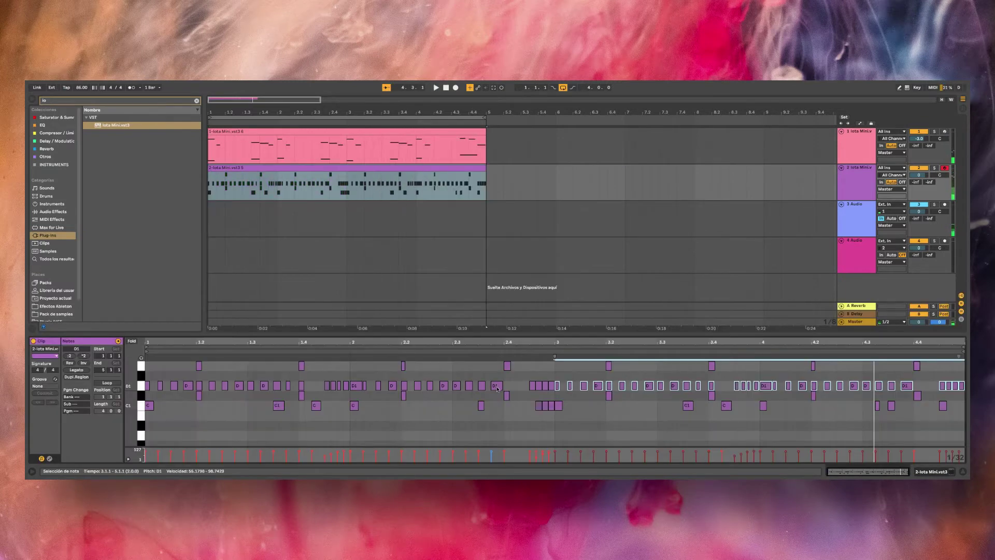
# Replace the hi-hats around 2.3.3 with a longer D#1 open hi-hat note and copy it to the end of bar 4.
pyautogui.moveTo(497, 389)
pyautogui.mouseDown()
pyautogui.moveTo(497, 380)
pyautogui.moveTo(488, 399)
pyautogui.moveTo(501, 391)
pyautogui.mouseUp()
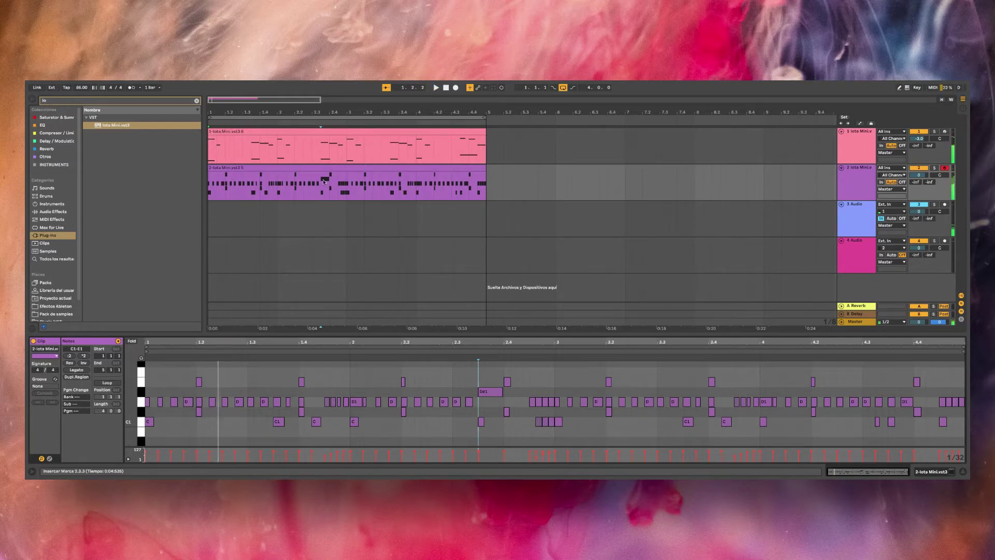
pyautogui.click(326, 198)
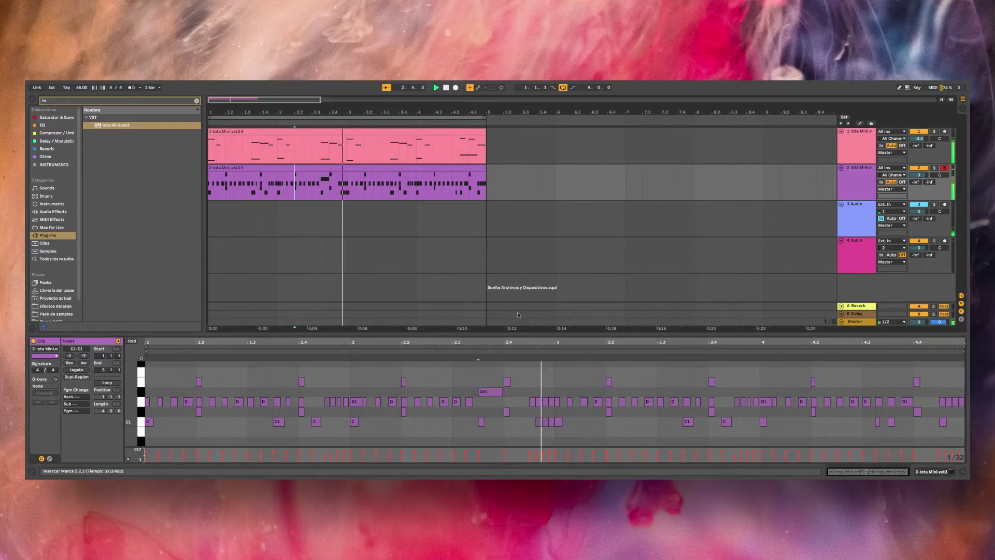
pyautogui.click(489, 392)
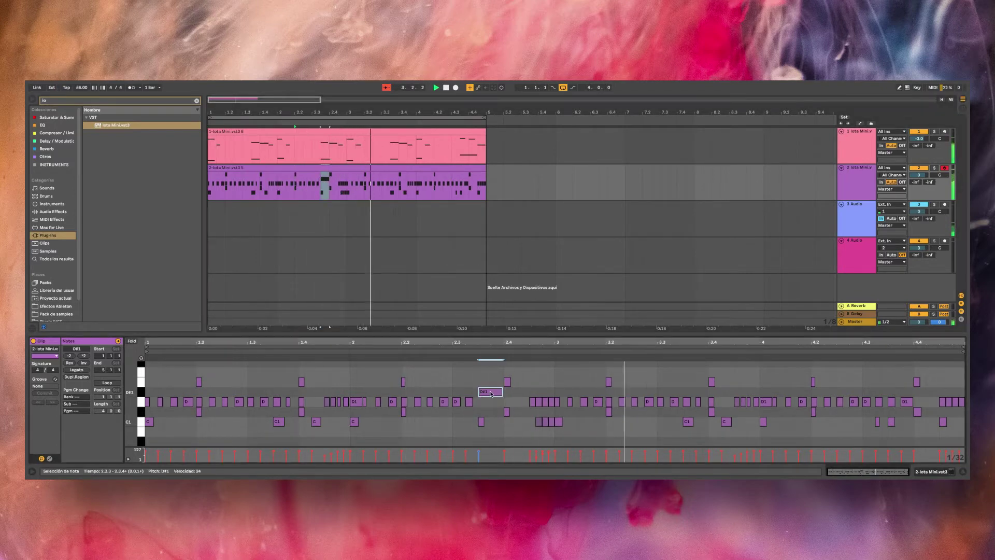
pyautogui.click(953, 392)
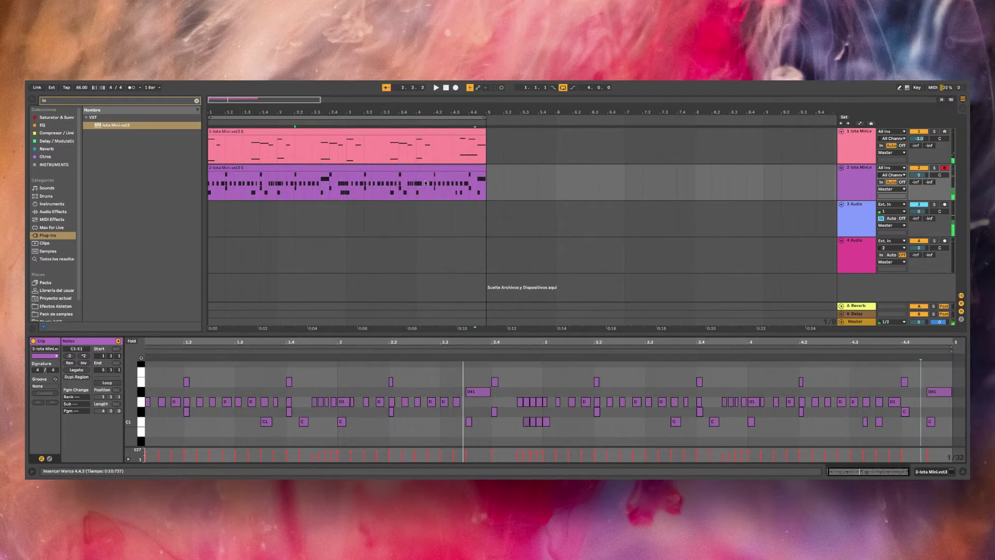
# Add a new Iota Mini track with the 808 – Beefy sound and record a four-bar bass line.
pyautogui.click(855, 179)
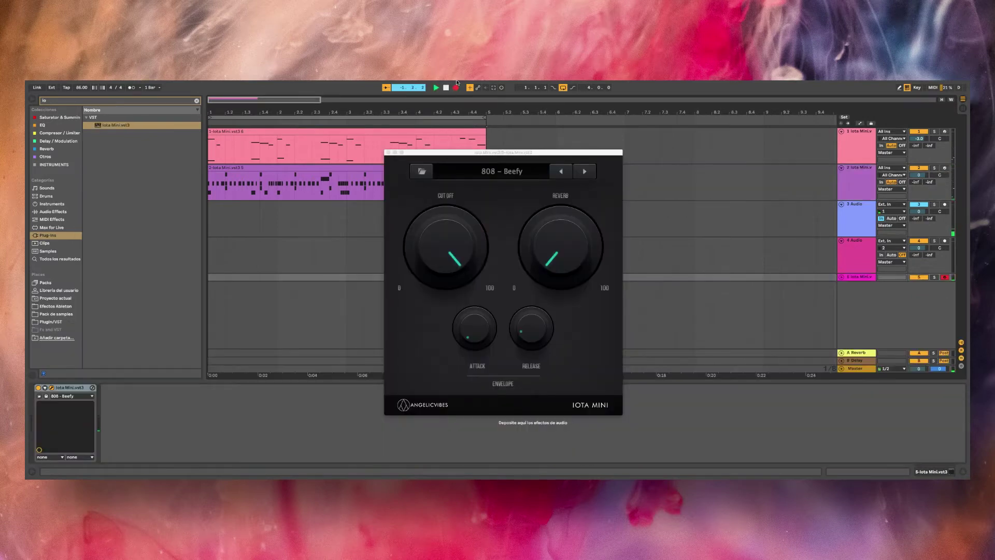
pyautogui.moveTo(457, 82)
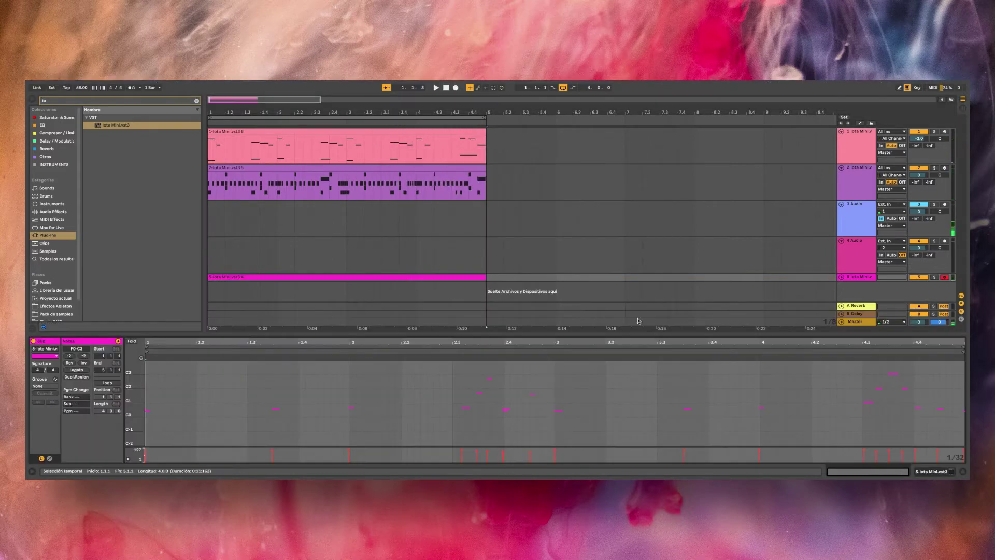
# Unfold the 808 track, quantize its bass notes, remove the stray F0 note near 2.4 and play the loop.
pyautogui.click(840, 277)
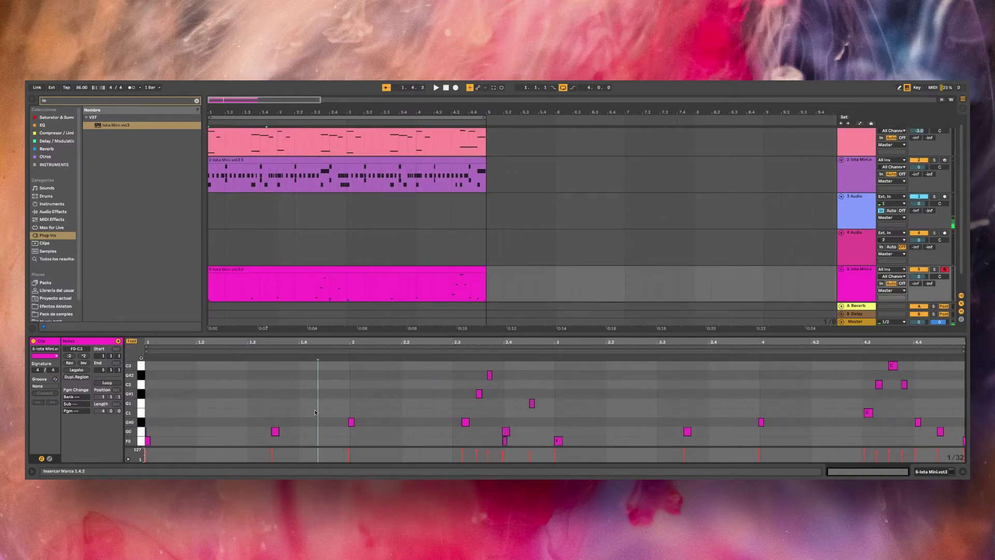
pyautogui.click(491, 438)
pyautogui.press('space')
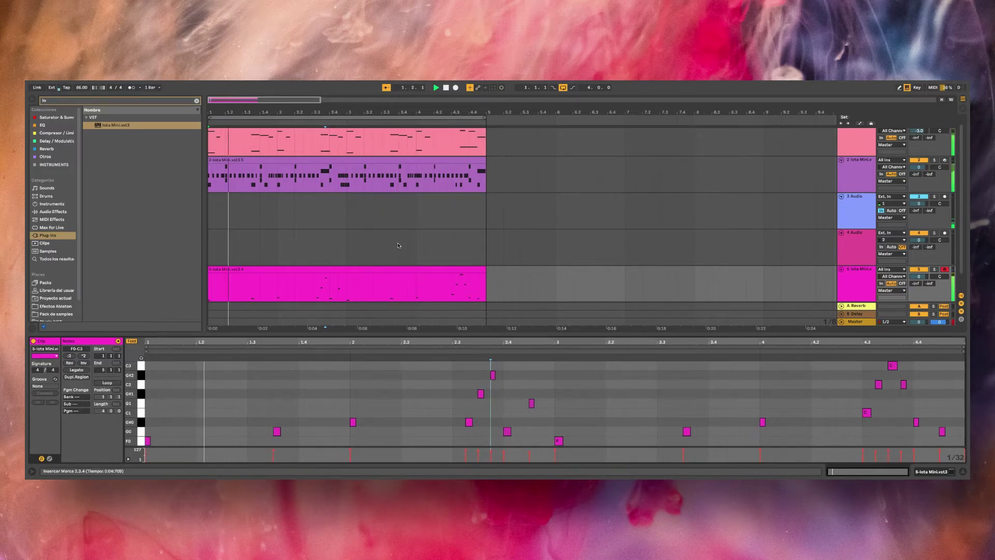
# Move the 808 track directly below the drum track and fold the three Iota Mini tracks.
pyautogui.scroll(-2, 407, 297)
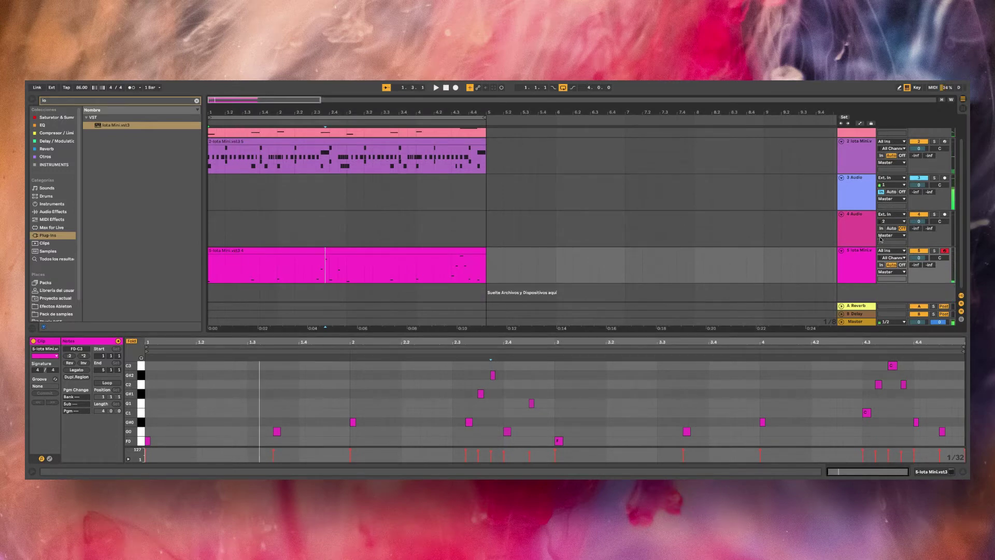
pyautogui.moveTo(860, 252); pyautogui.dragTo(854, 175)
pyautogui.moveTo(675, 193); pyautogui.dragTo(681, 188)
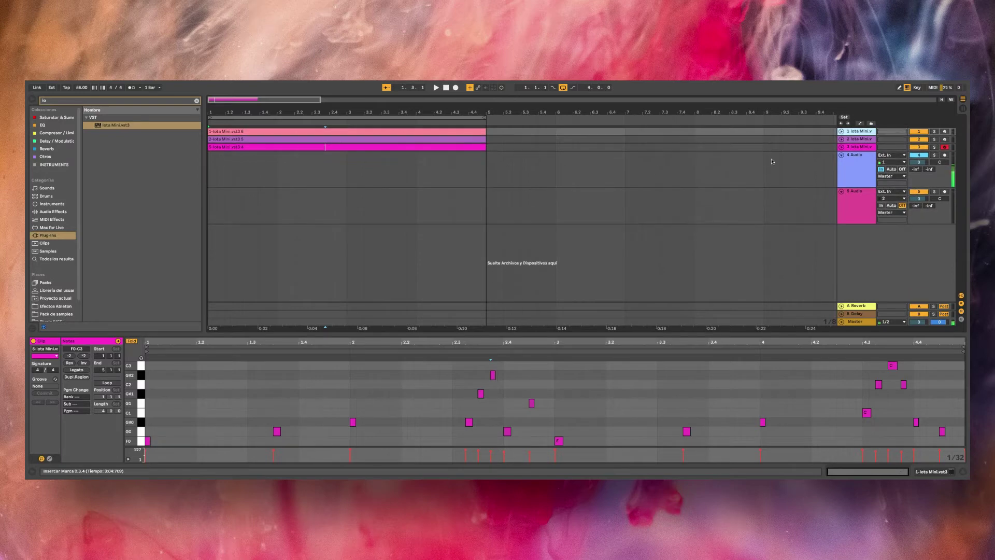
# Add another Iota Mini track below the audio tracks, load Keys – Levitate Piano and start recording a part.
pyautogui.moveTo(773, 160); pyautogui.dragTo(852, 256)
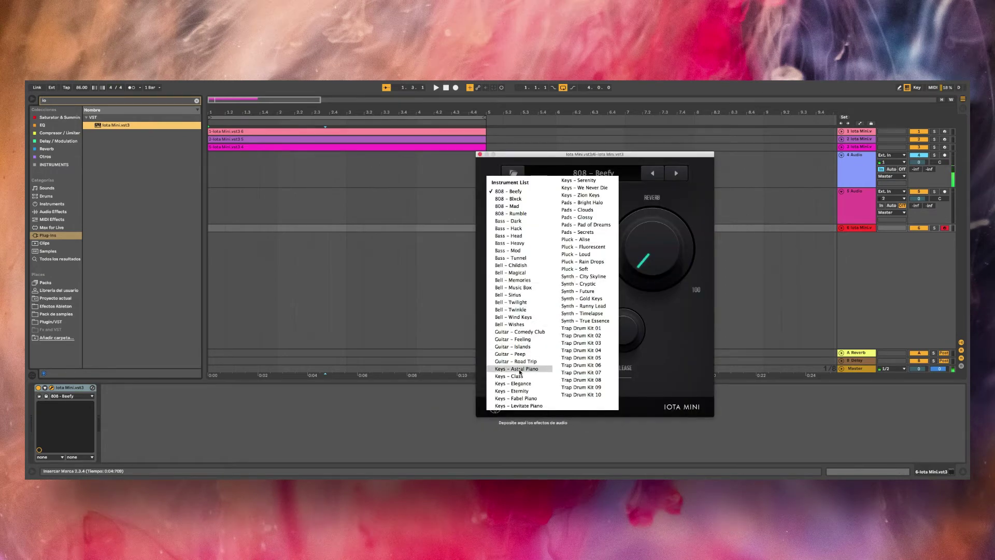
pyautogui.click(526, 405)
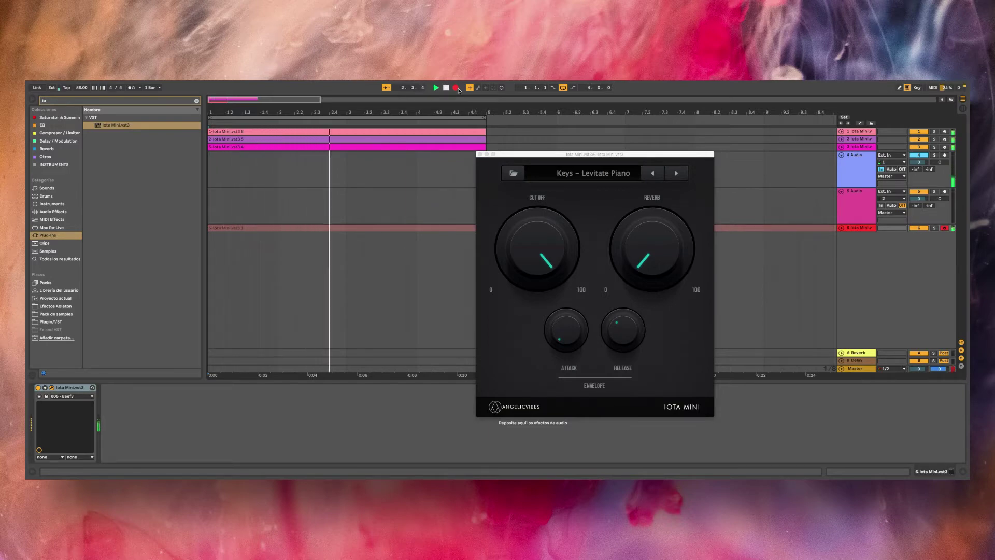
# Quantize all notes in the recorded Levitate Piano clip, close the plug-in window and adjust the piano track's volume.
pyautogui.doubleClick(342, 229)
pyautogui.press('super+a')
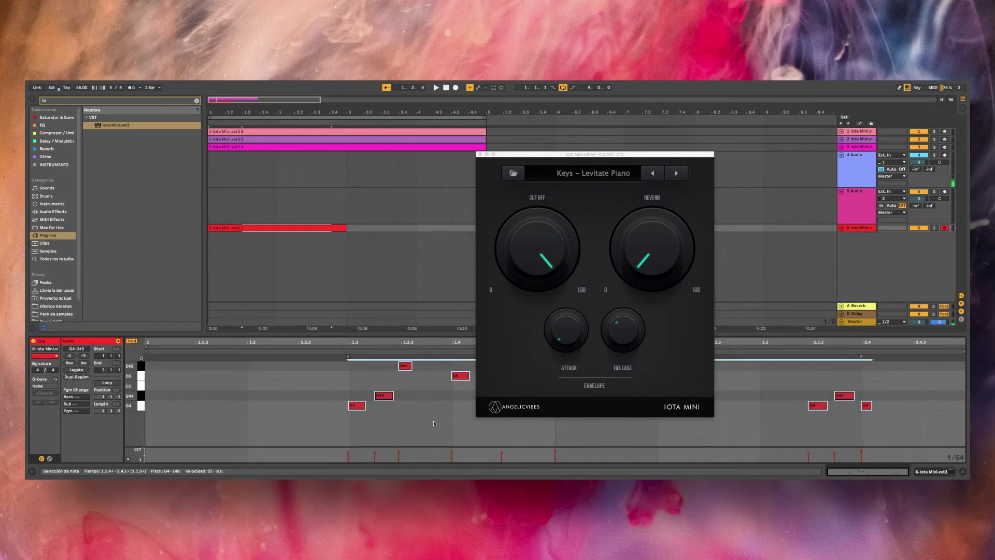
pyautogui.click(480, 155)
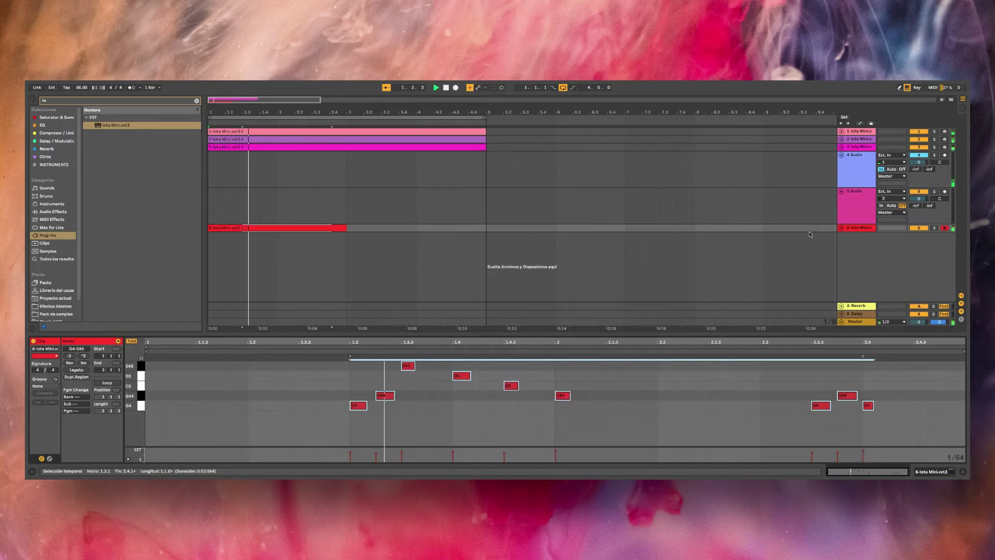
pyautogui.click(841, 227)
pyautogui.moveTo(922, 235); pyautogui.dragTo(925, 236)
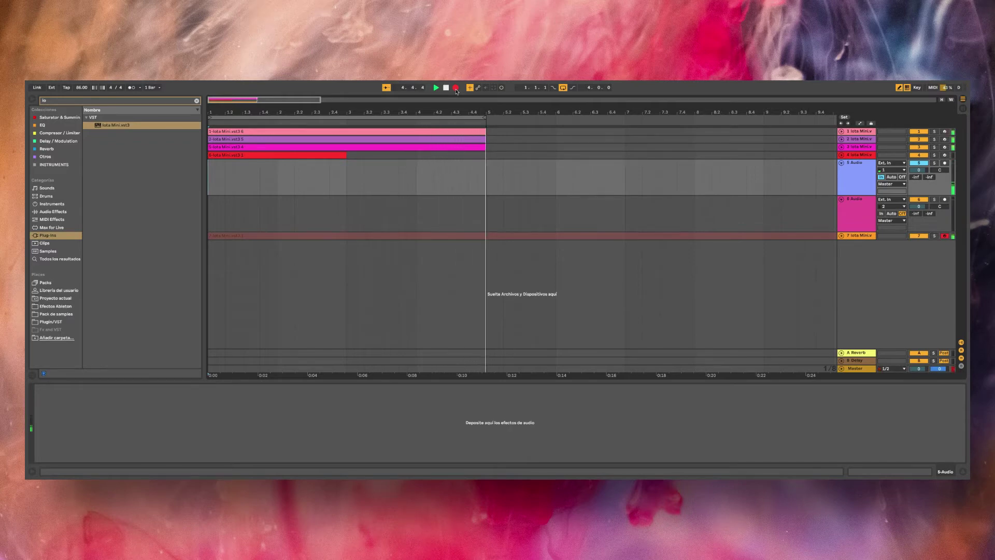
# Finish recording the new Iota Mini layer on track 7 and quantize all notes in its four-bar clip.
pyautogui.press('space')
pyautogui.doubleClick(336, 235)
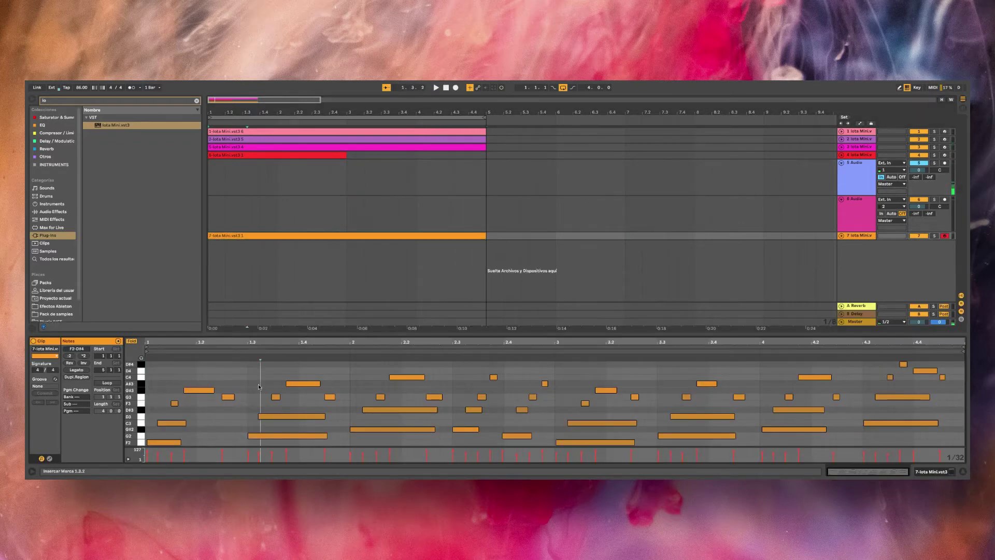
pyautogui.hotkey('ctrl', 'a')
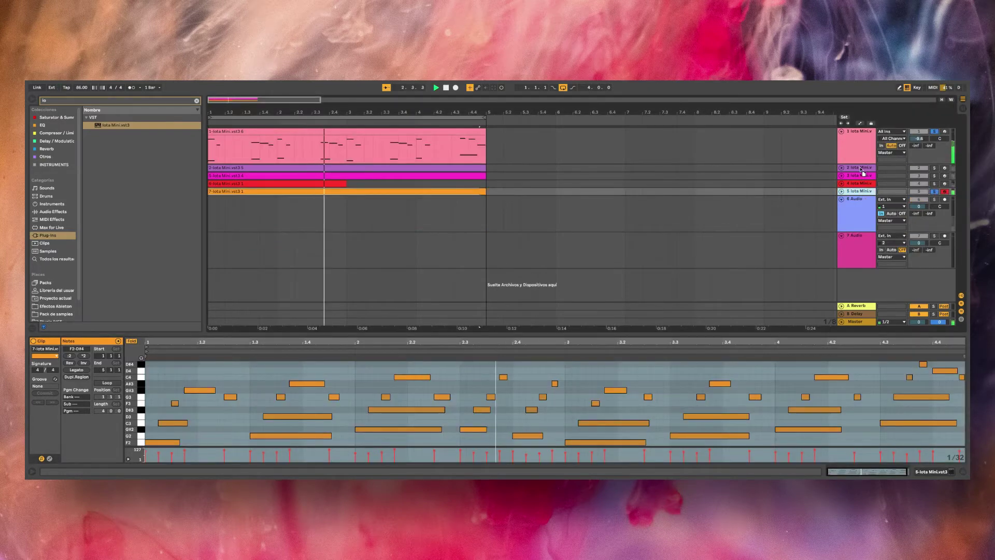
# Move the newly recorded track directly below the first Iota Mini track, pan the first track left and fold it.
pyautogui.moveTo(860, 167); pyautogui.dragTo(858, 167)
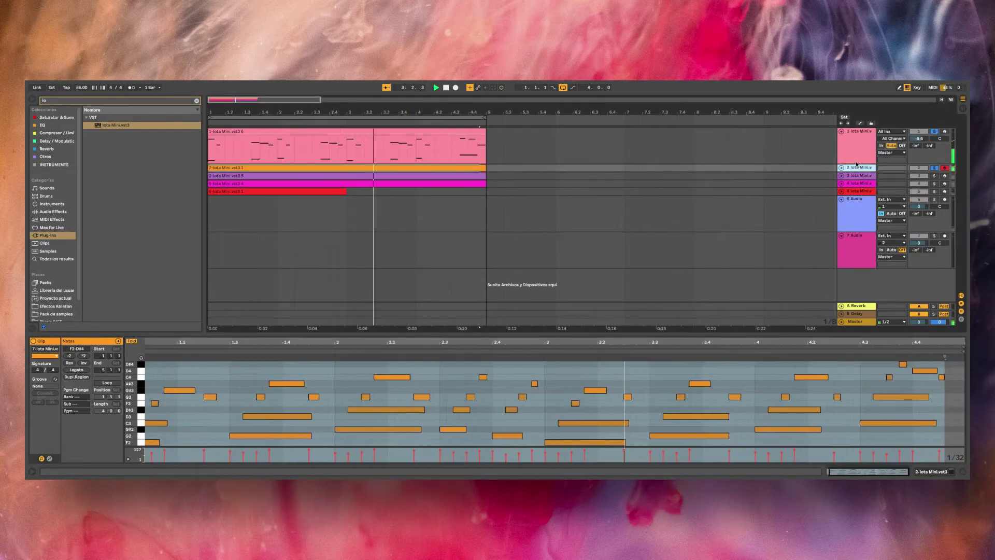
pyautogui.click(855, 163)
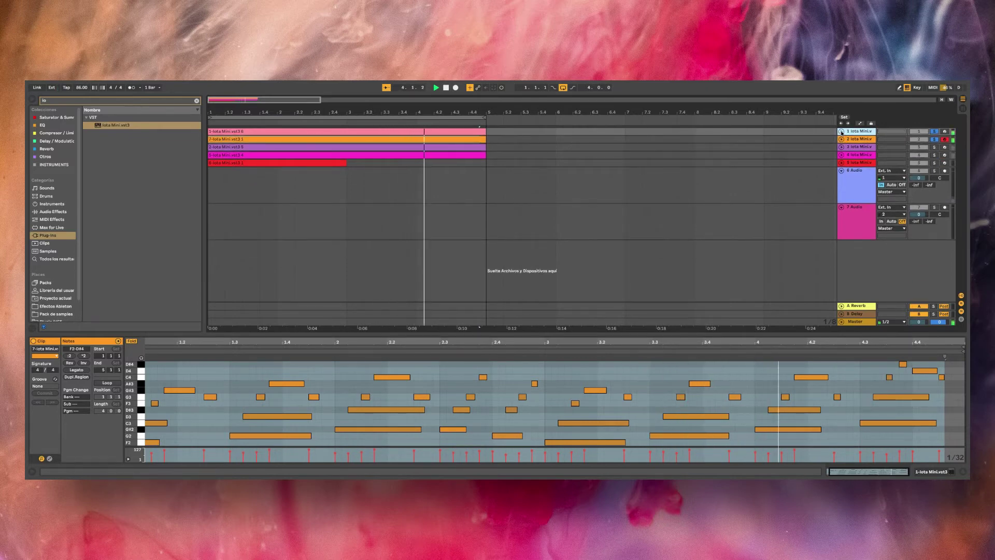
pyautogui.moveTo(939, 139); pyautogui.dragTo(939, 154)
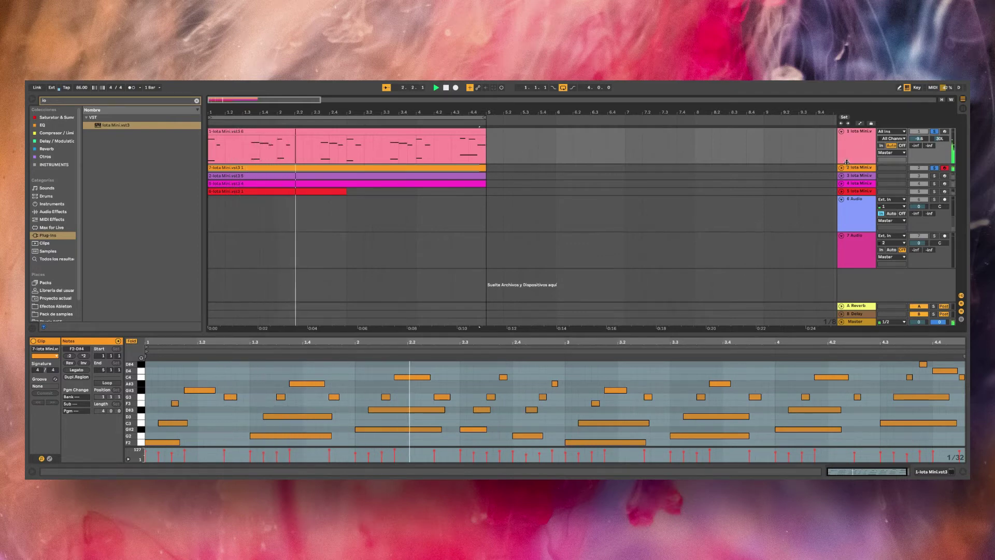
pyautogui.click(843, 131)
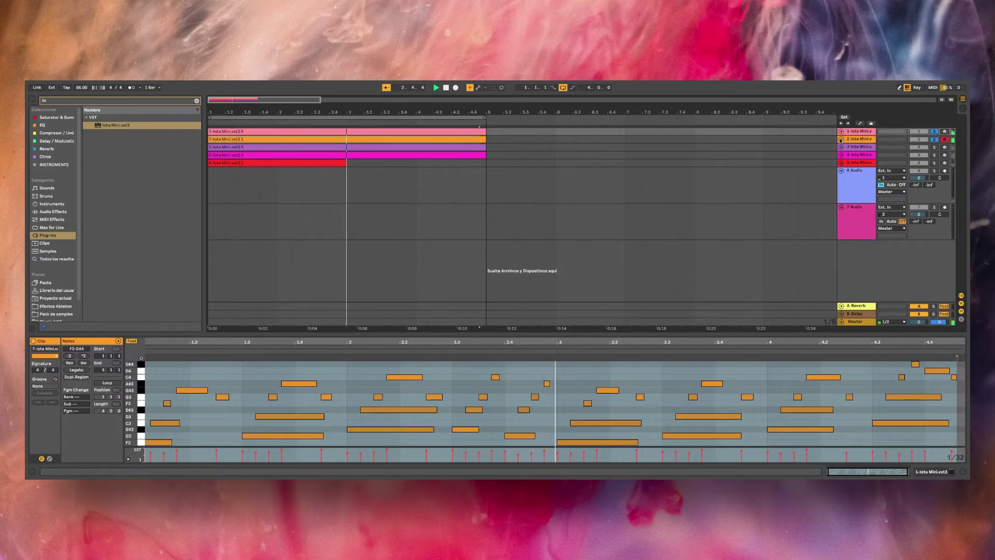
# Add another Iota Mini track below the audio tracks, open its plug-in and record a four-bar chord part.
pyautogui.press('Tab')
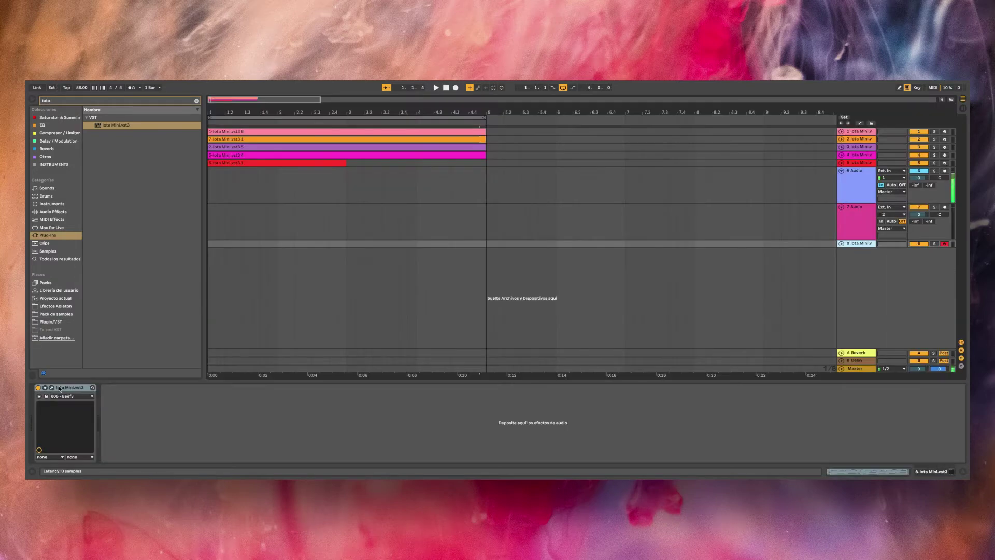
pyautogui.click(52, 388)
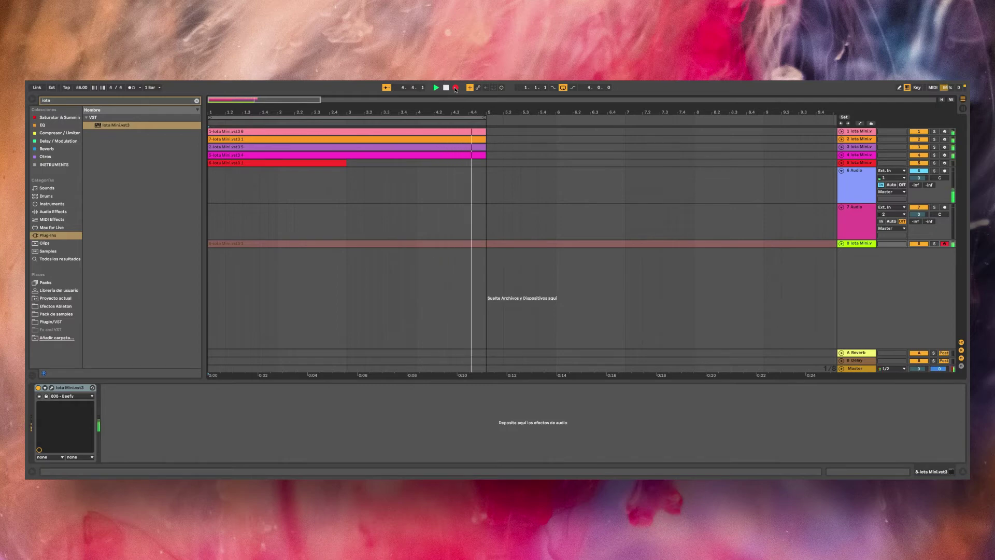
pyautogui.click(456, 88)
# Quantize all notes in the green chord clip and move its track directly below the other Iota Mini tracks.
pyautogui.doubleClick(302, 243)
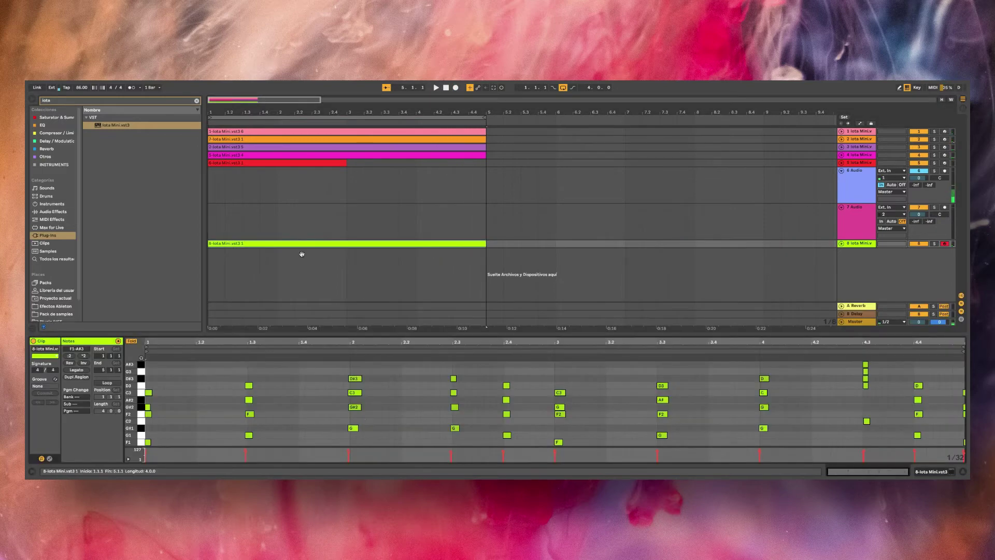
pyautogui.hotkey('ctrl', 'a')
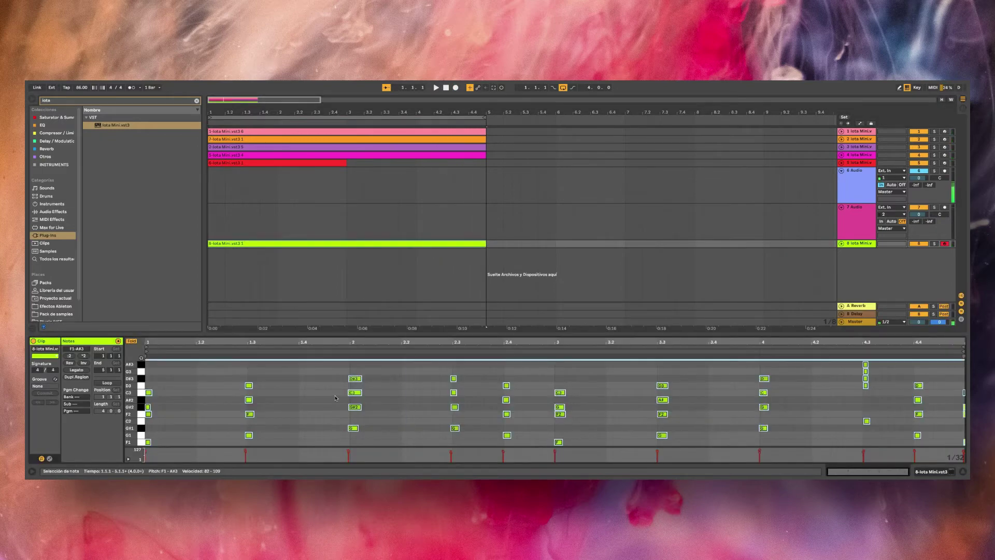
pyautogui.hotkey('ctrl', 'u')
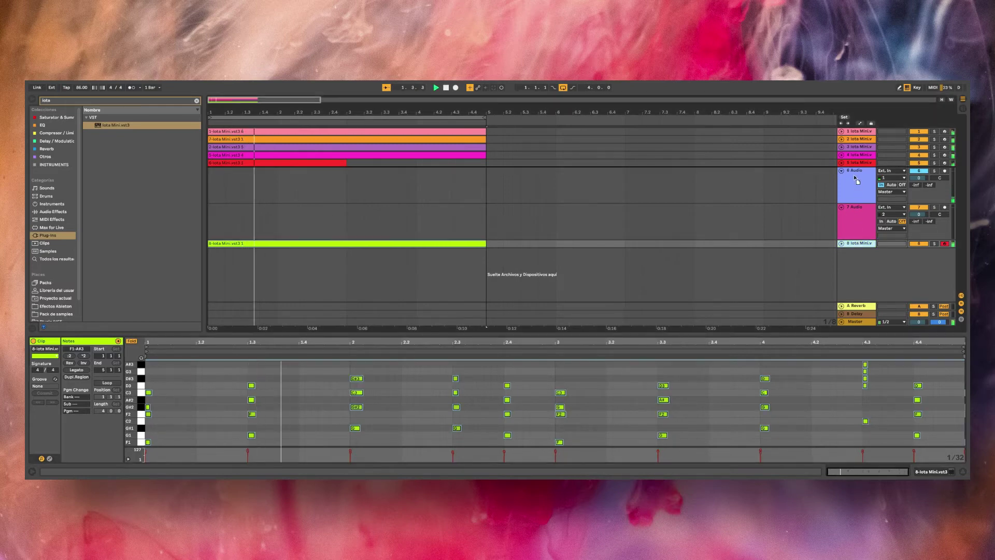
pyautogui.moveTo(860, 243); pyautogui.dragTo(859, 171)
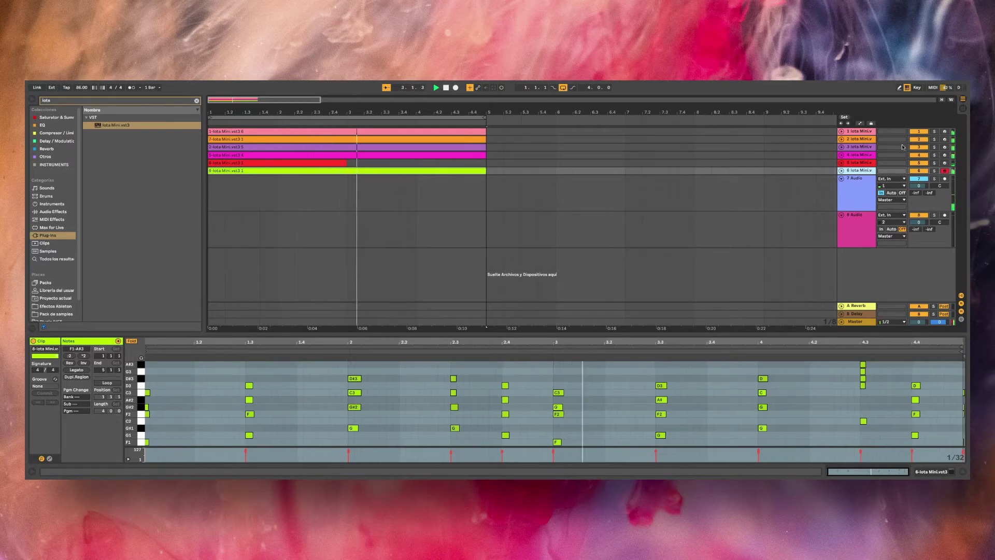
# Search the browser for "eq" and add EQ Eight after Iota Mini on the first track.
pyautogui.doubleClick(861, 132)
pyautogui.moveTo(52, 101); pyautogui.dragTo(25, 104)
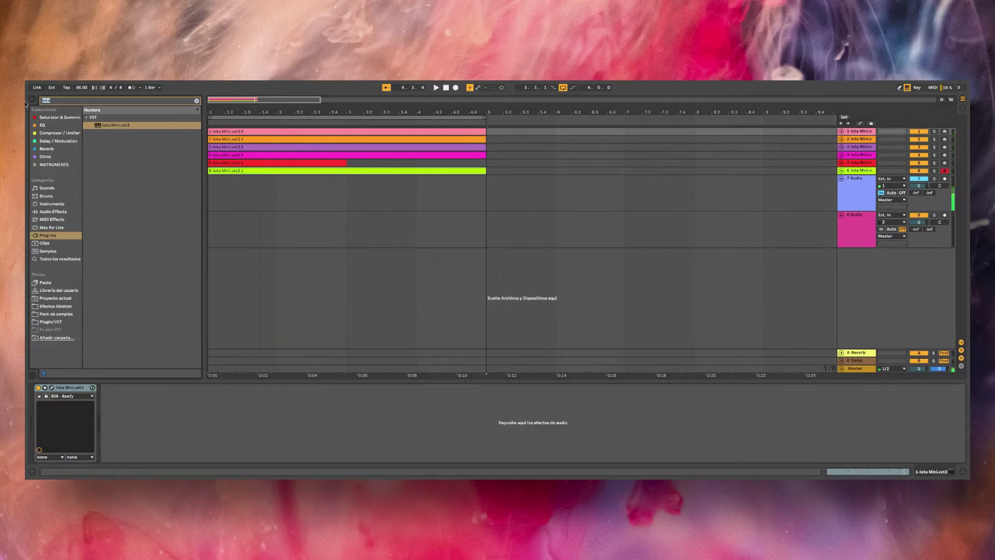
pyautogui.write('eq')
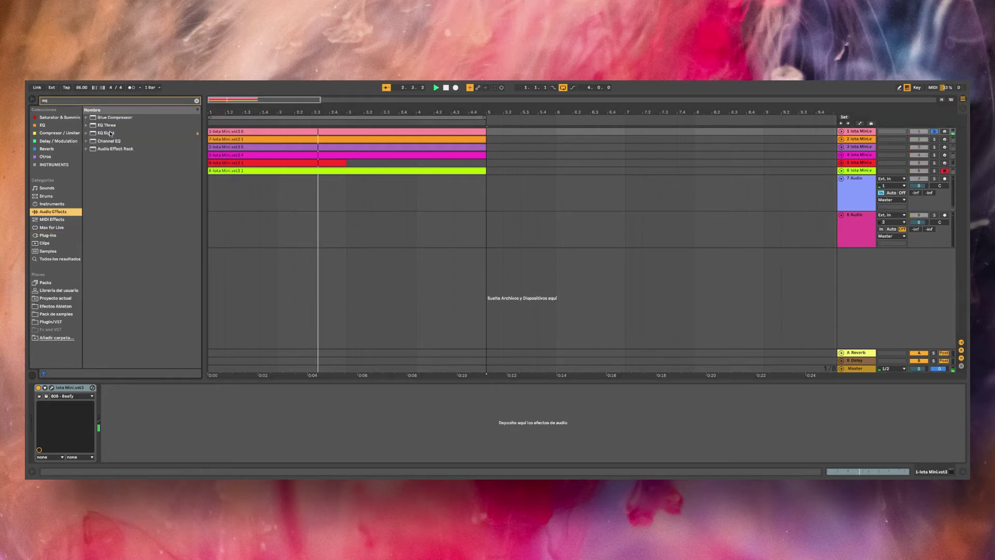
pyautogui.moveTo(106, 133); pyautogui.dragTo(228, 429)
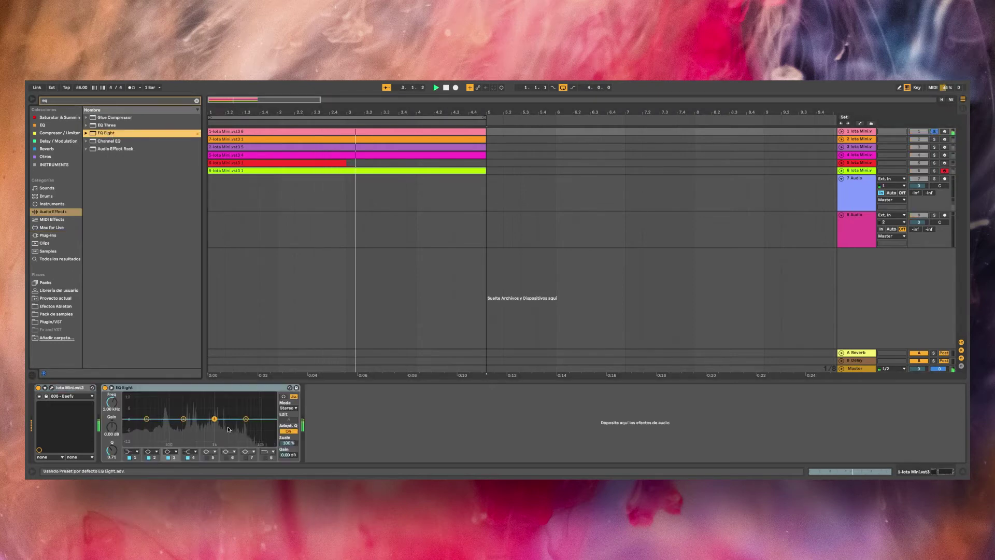
# Make EQ Eight's first band a gently sloped low-cut filter at about 150 Hz.
pyautogui.click(130, 452)
pyautogui.click(131, 404)
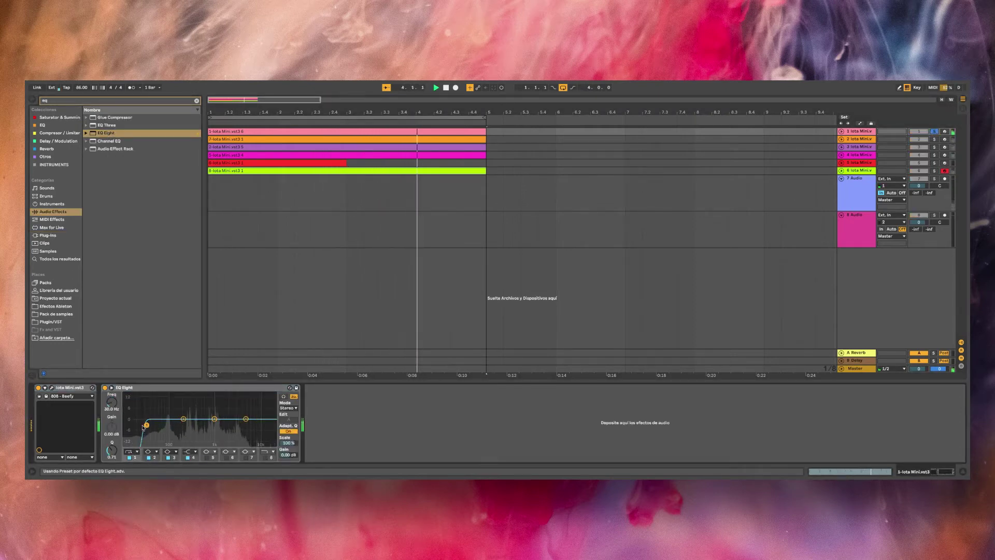
pyautogui.moveTo(147, 424); pyautogui.dragTo(177, 422)
pyautogui.click(133, 452)
pyautogui.click(130, 408)
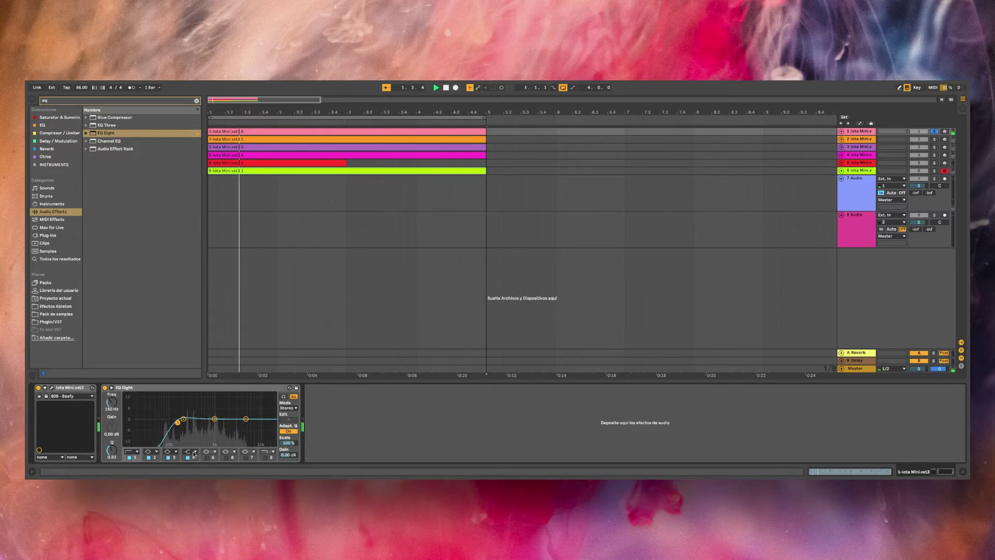
# Make EQ Eight's fourth band a high-cut filter at about 3 kHz.
pyautogui.click(191, 451)
pyautogui.click(191, 443)
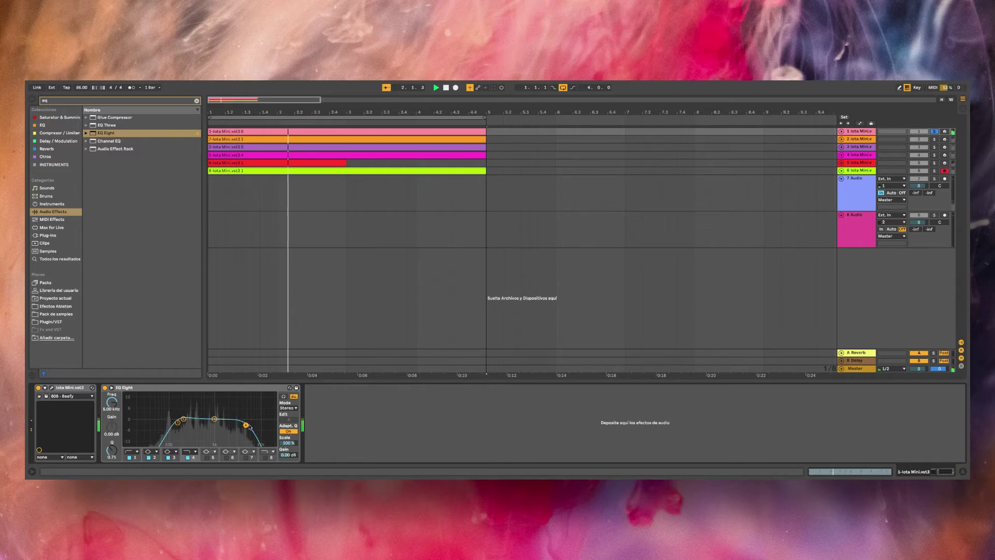
pyautogui.moveTo(246, 425); pyautogui.dragTo(237, 420)
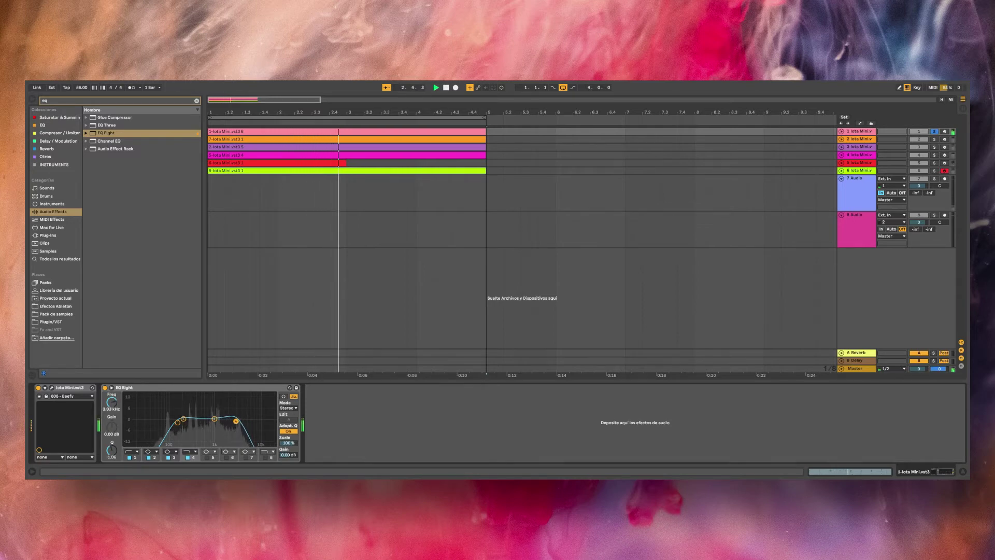
# Solo the second track and the green chord track along with the first, and move the chord track into third place.
pyautogui.keyDown('super'); pyautogui.click(935, 139); pyautogui.keyUp('super')
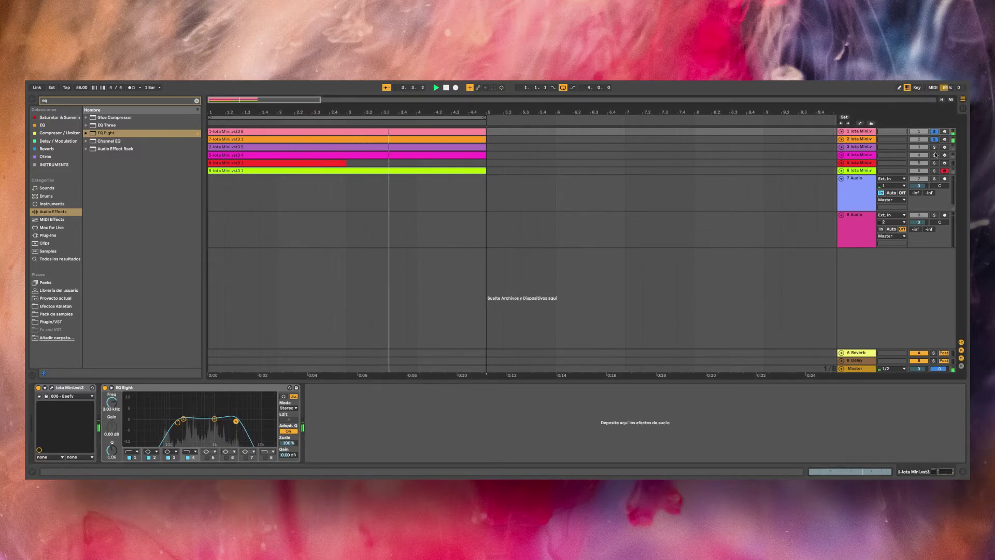
pyautogui.keyDown('super'); pyautogui.click(934, 171); pyautogui.keyUp('super')
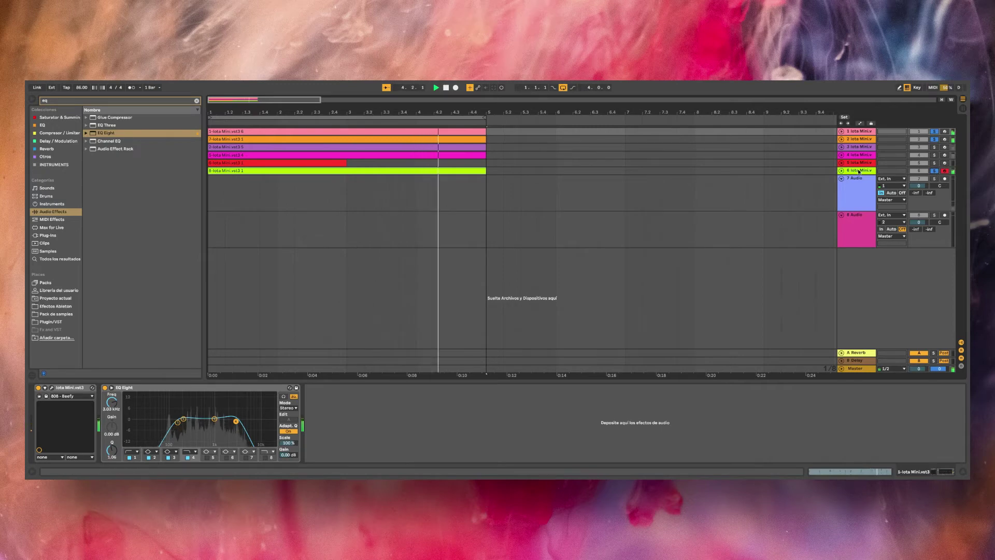
pyautogui.moveTo(858, 170); pyautogui.dragTo(857, 147)
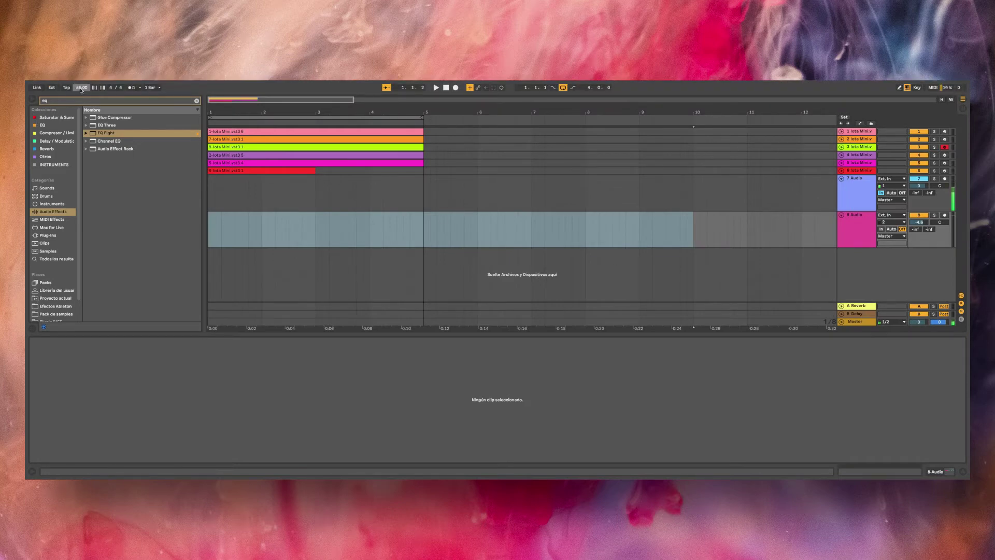
# Set the tempo to 73 BPM and place Splice's TITUS_vocal_phrase_feelin_right_wet_141_Cmin.wav on the pink audio track at bar 1.
pyautogui.write('73')
pyautogui.press('Return')
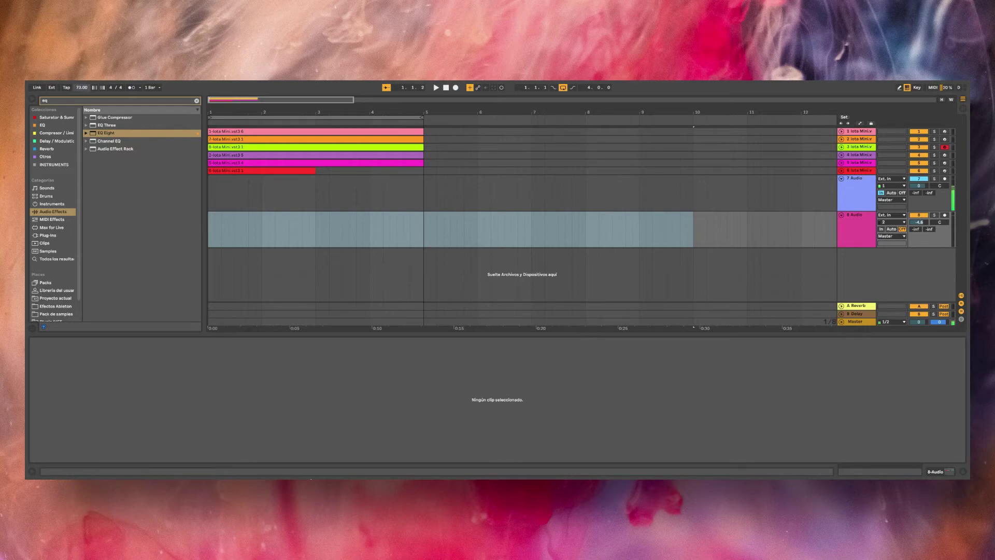
pyautogui.click(334, 465)
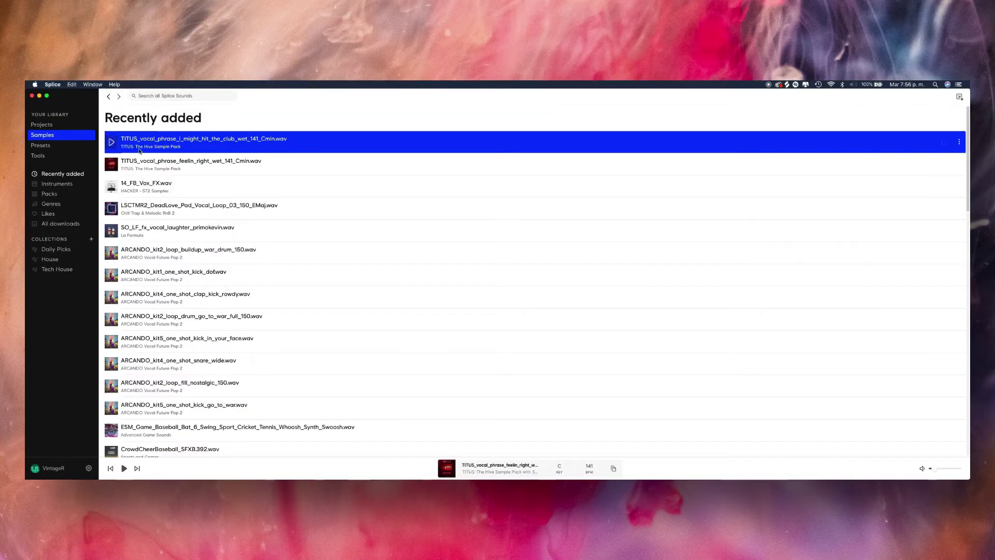
pyautogui.moveTo(155, 165); pyautogui.dragTo(213, 227)
pyautogui.press('super+Tab')
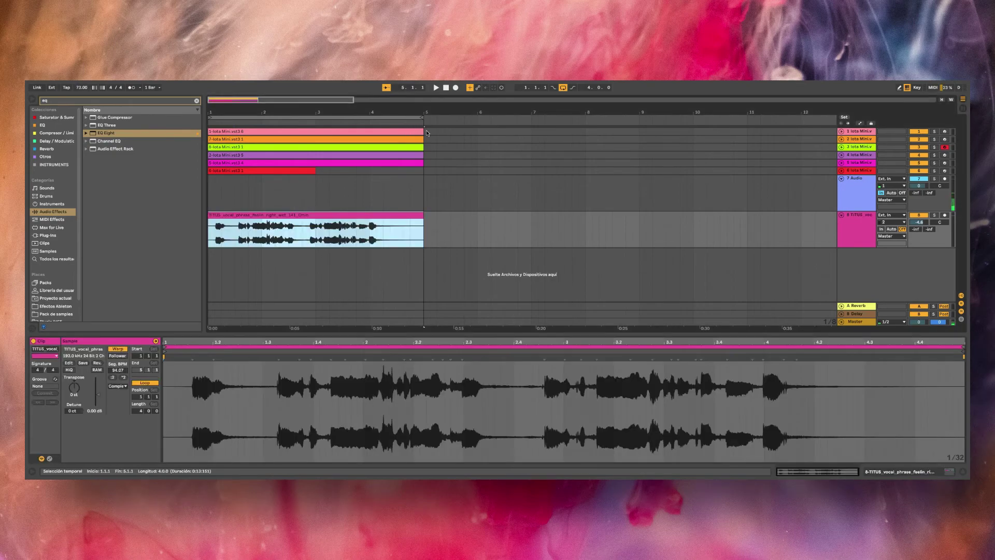
# Duplicate the first four bars of all six Iota Mini tracks so they repeat from bar 5.
pyautogui.moveTo(427, 133); pyautogui.dragTo(205, 181)
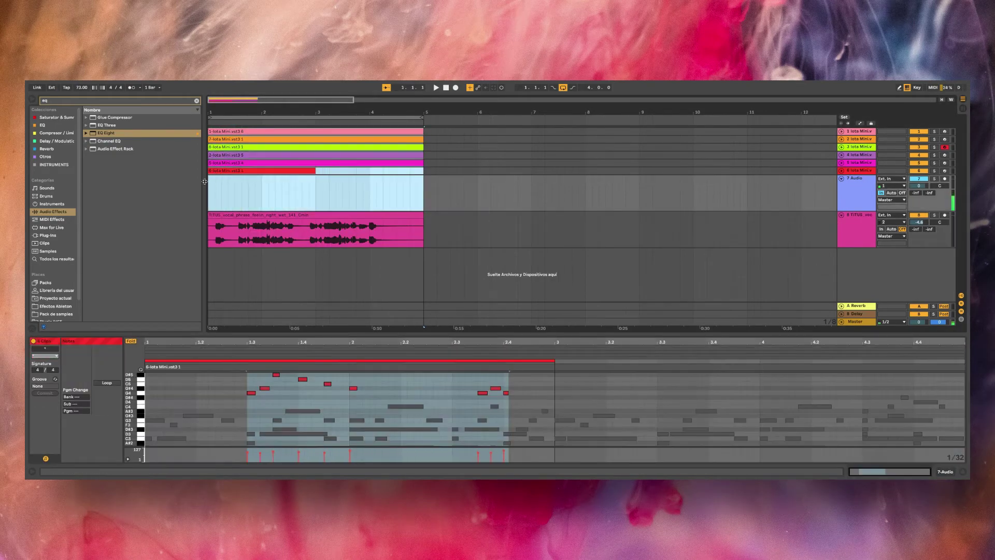
pyautogui.press('super+d')
# Set the vocal clip's warp segment BPM to 71.80 and play the arrangement from bar 1.
pyautogui.click(211, 207)
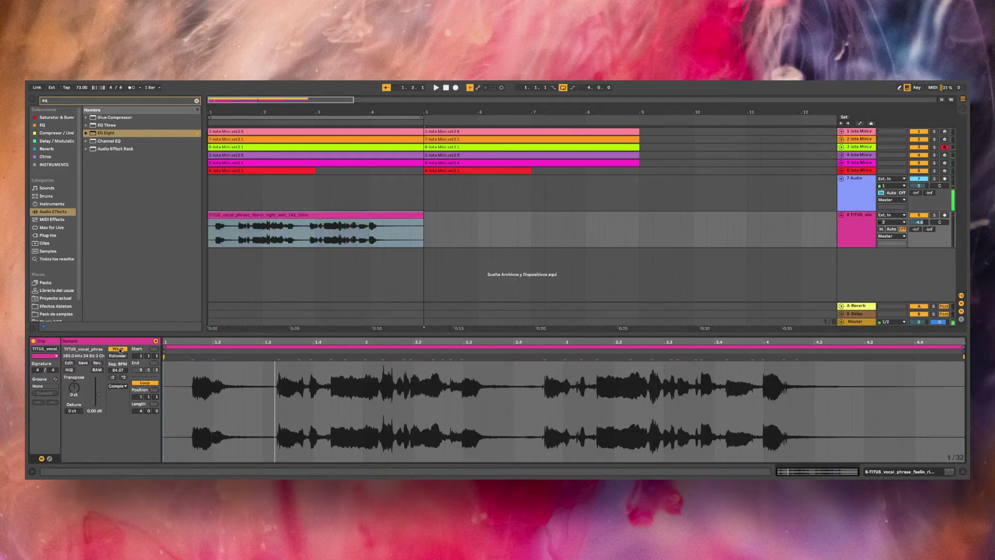
pyautogui.click(119, 349)
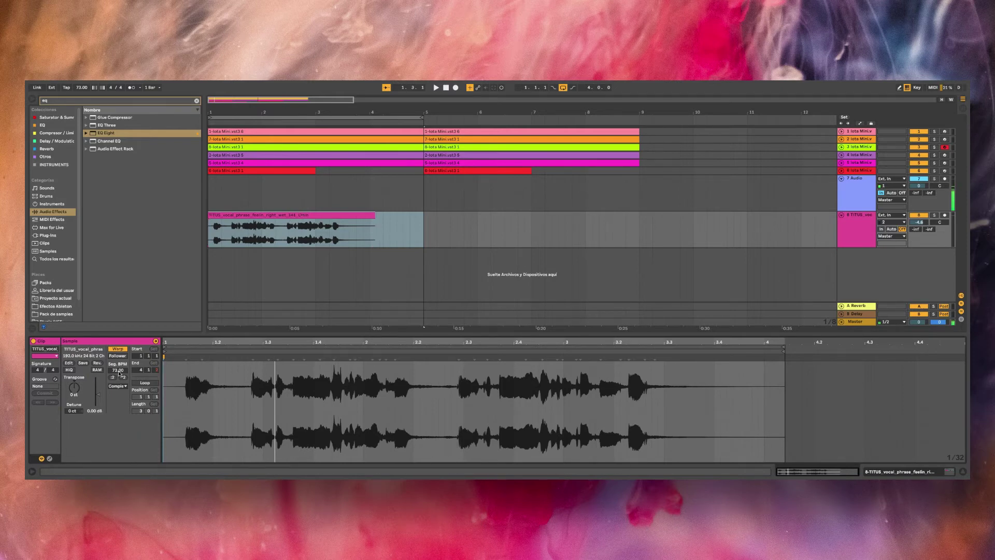
pyautogui.press('space')
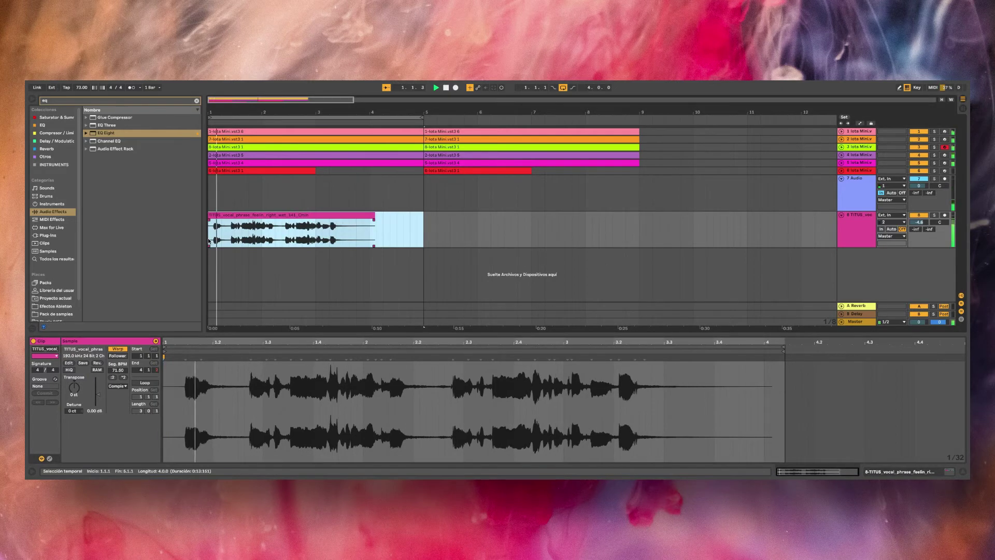
# Set the vocal track's volume to about -4.7 dB and replay the loop from the start.
pyautogui.scroll(3, 214, 272)
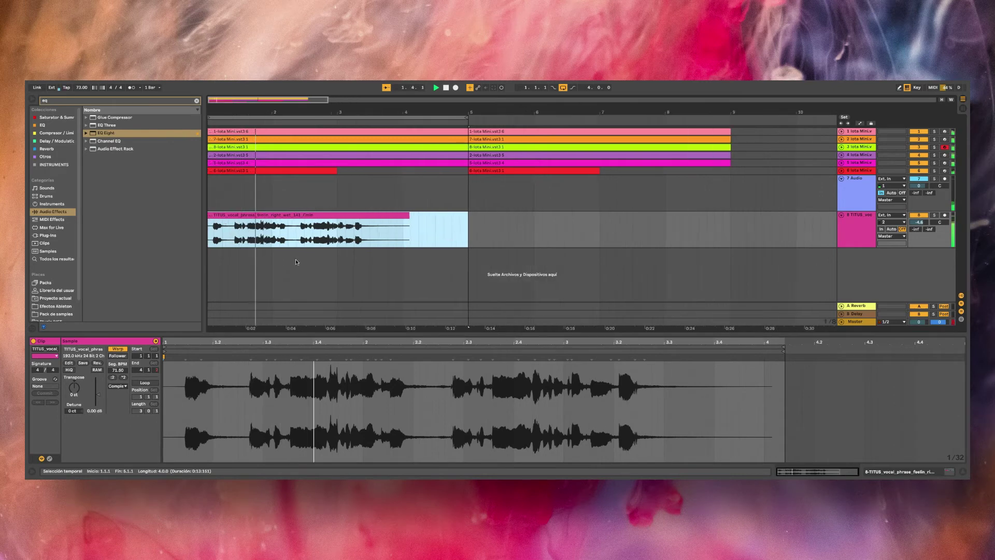
pyautogui.moveTo(918, 222); pyautogui.dragTo(919, 224)
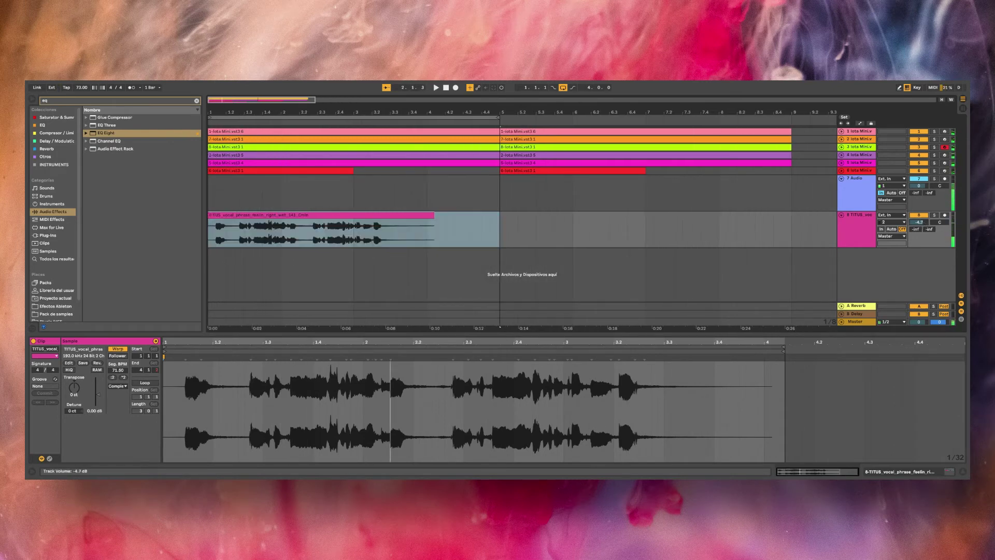
pyautogui.press('space')
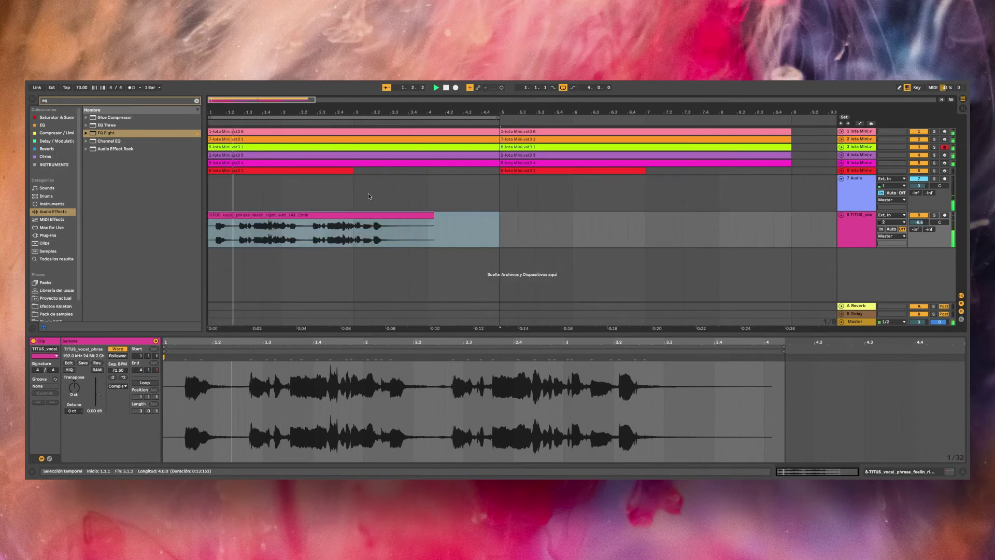
# Remove the light green Iota Mini clip from the first four bars, keeping its repeat at bar 5.
pyautogui.scroll(-1, 399, 232)
pyautogui.scroll(-1, 400, 231)
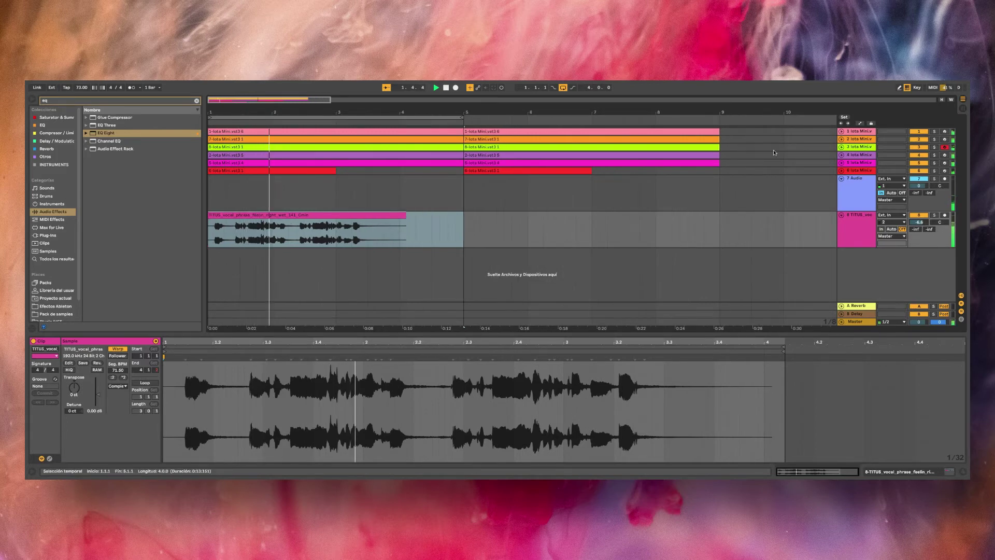
pyautogui.click(933, 148)
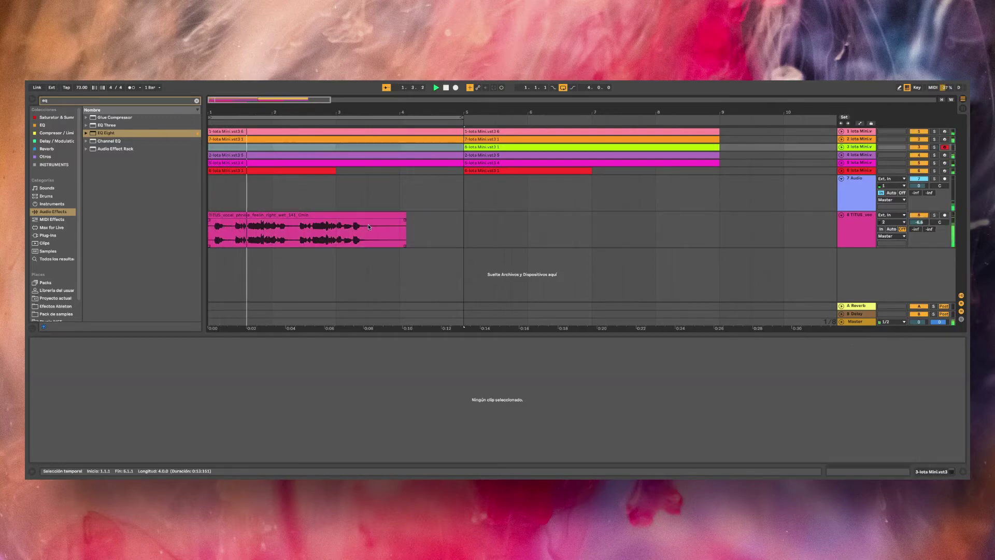
# Place Splice's TITUS_vocal_phrase_i_might_hit_the_club_wet_141_Cmin.wav on the pink vocal track at bar 5.
pyautogui.press('super+Tab')
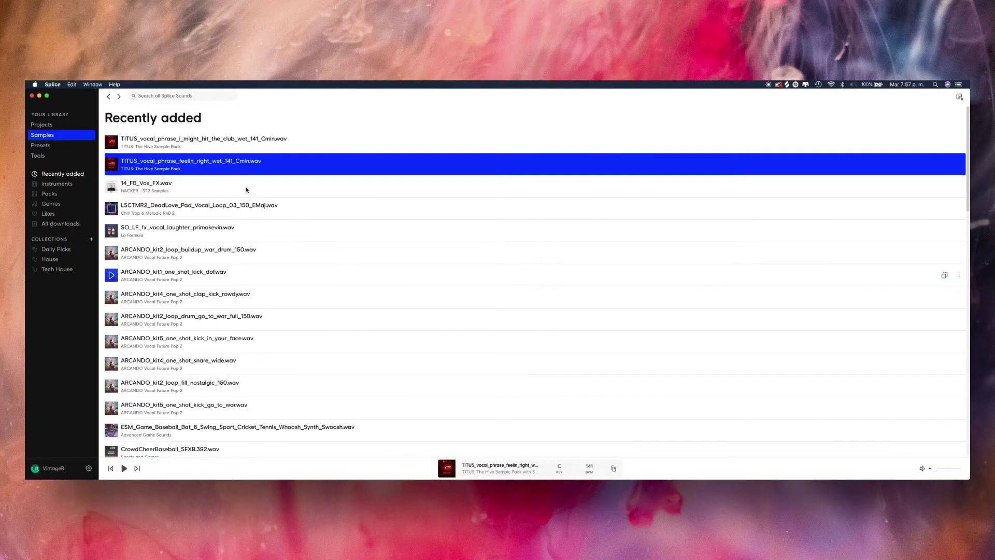
pyautogui.moveTo(176, 143); pyautogui.dragTo(465, 226)
pyautogui.press('super+Tab')
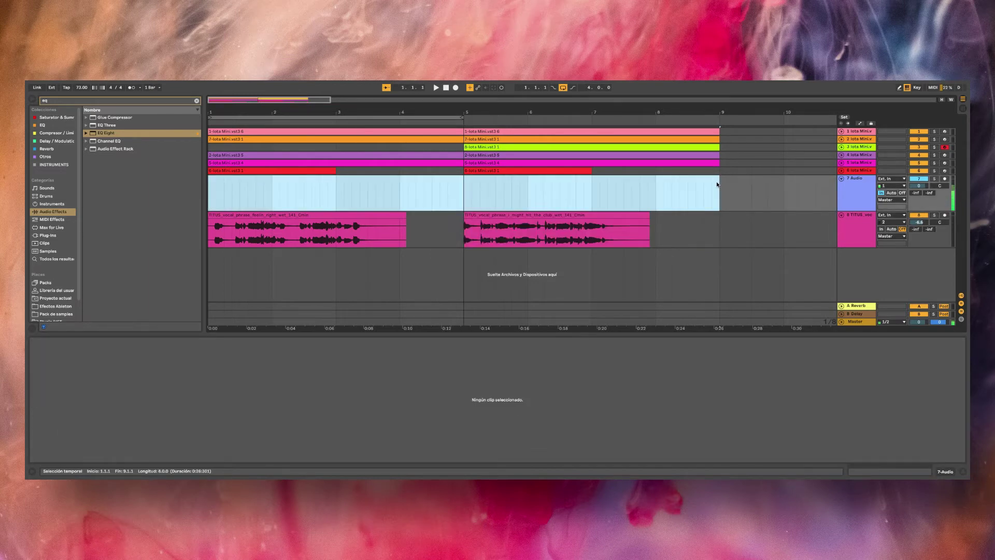
# Loop the first eight bars, play them from bar 1 and check the track levels in the mixer.
pyautogui.press('super+l')
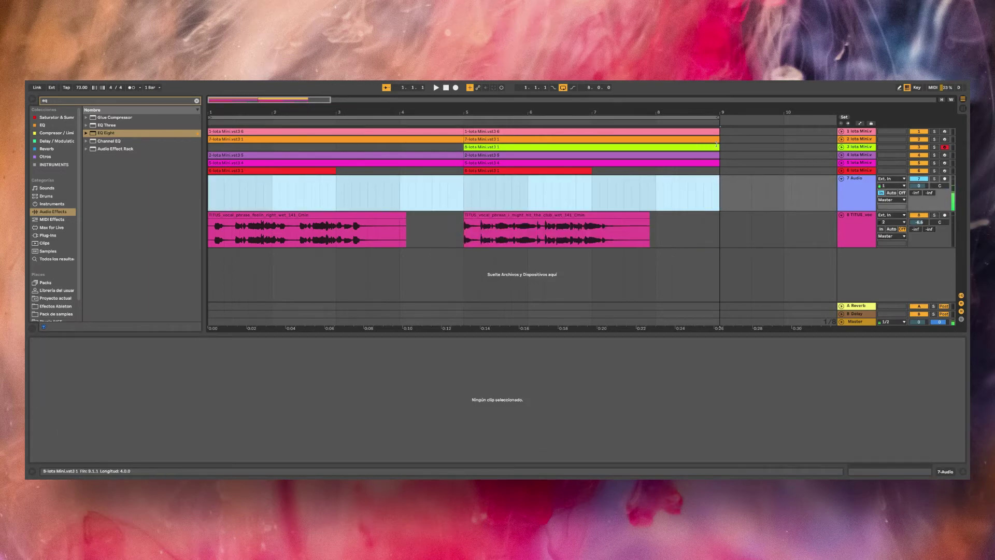
pyautogui.click(209, 196)
pyautogui.press('space')
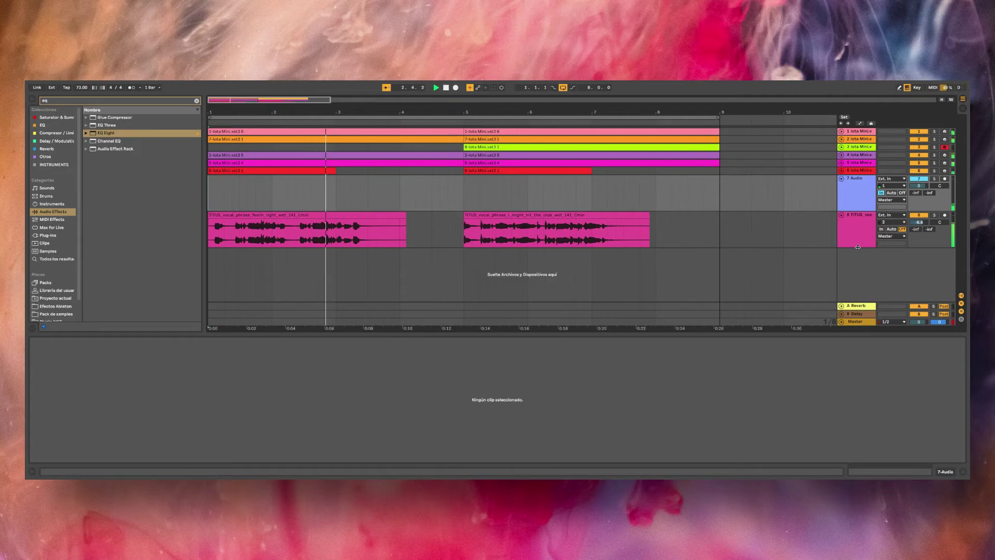
pyautogui.press('Tab')
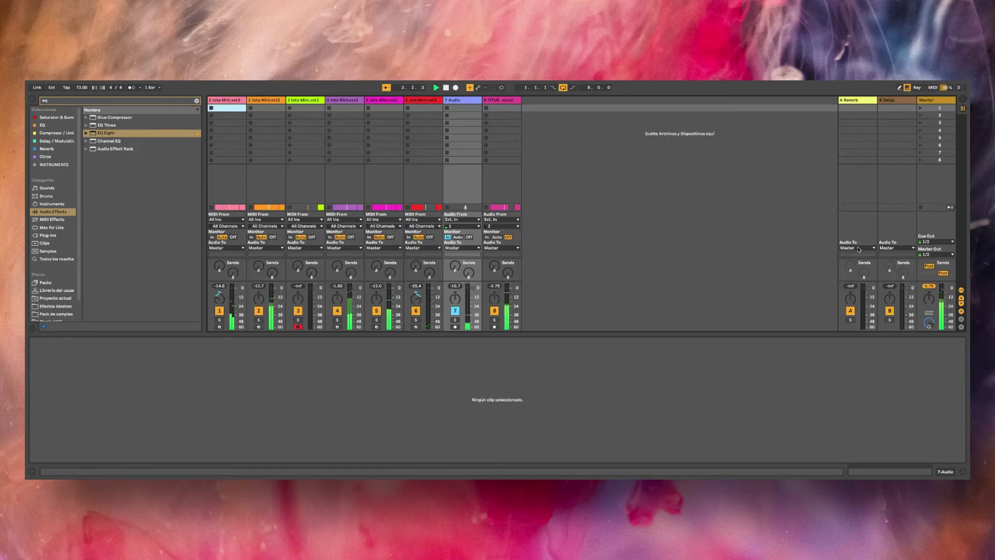
pyautogui.press('Tab')
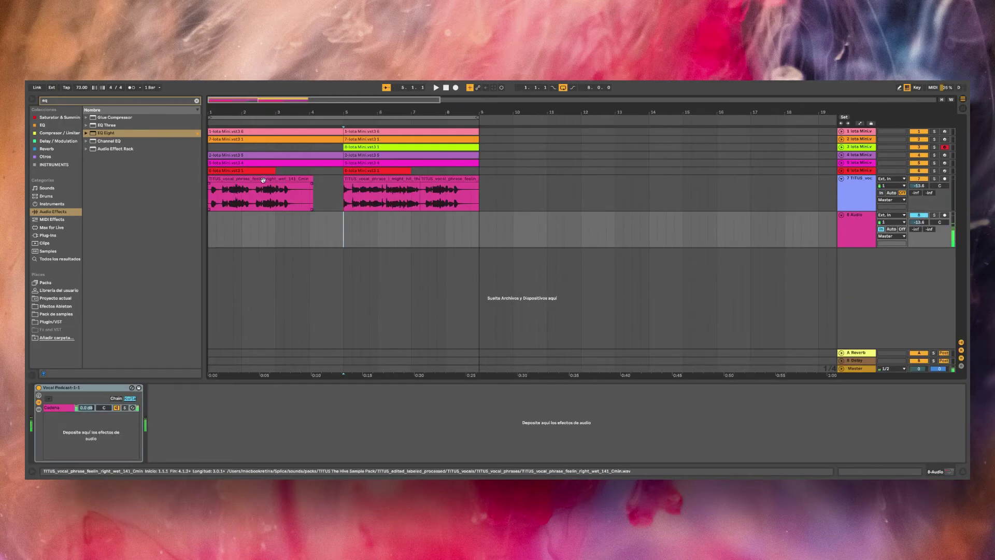
# Swap the vocal clips so the "i might hit the club" section starts at bar 1 and the "feelin right" phrase at bar 5.
pyautogui.moveTo(268, 188); pyautogui.dragTo(570, 201)
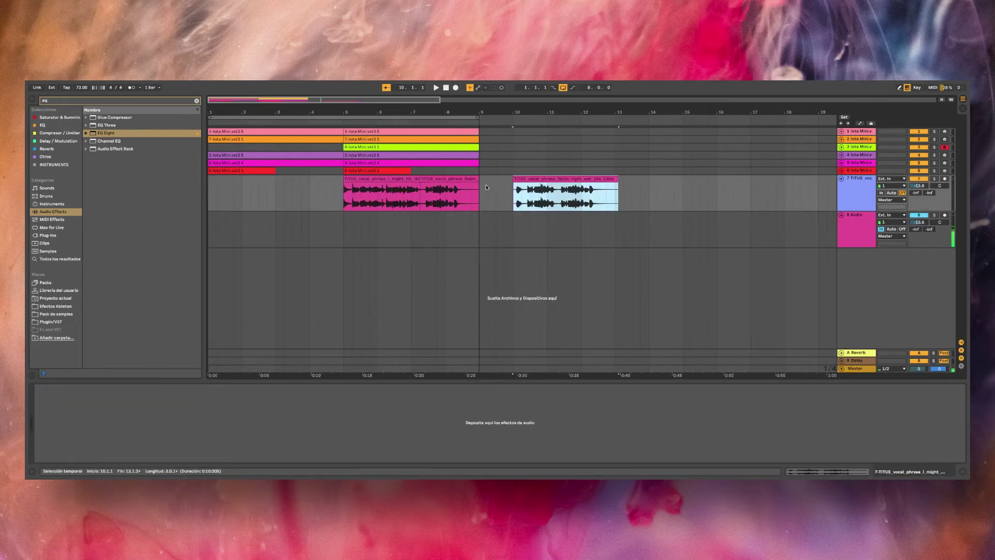
pyautogui.moveTo(486, 187); pyautogui.dragTo(257, 187)
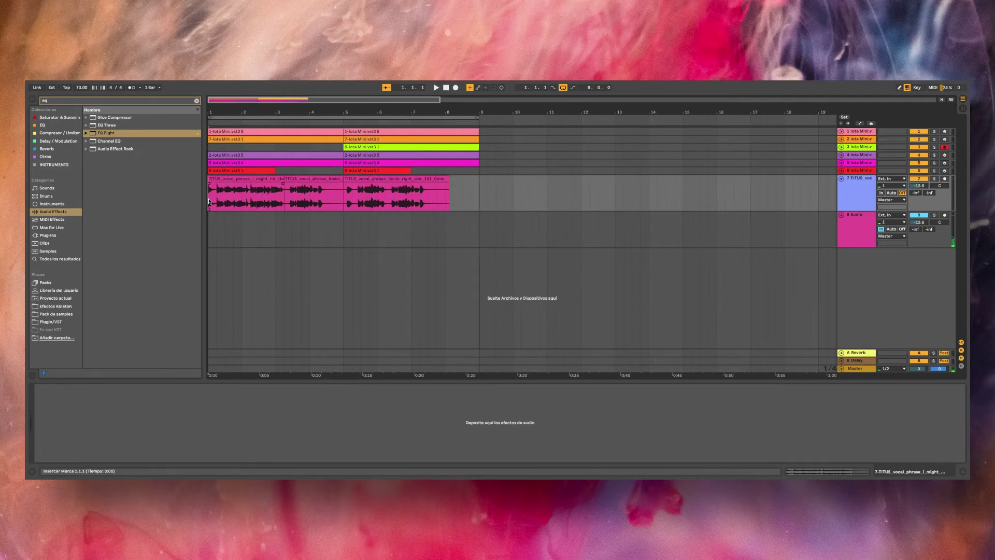
# Play the rearranged vocals, assign the track's colour to its clips and set the tempo to 71 BPM.
pyautogui.press('space')
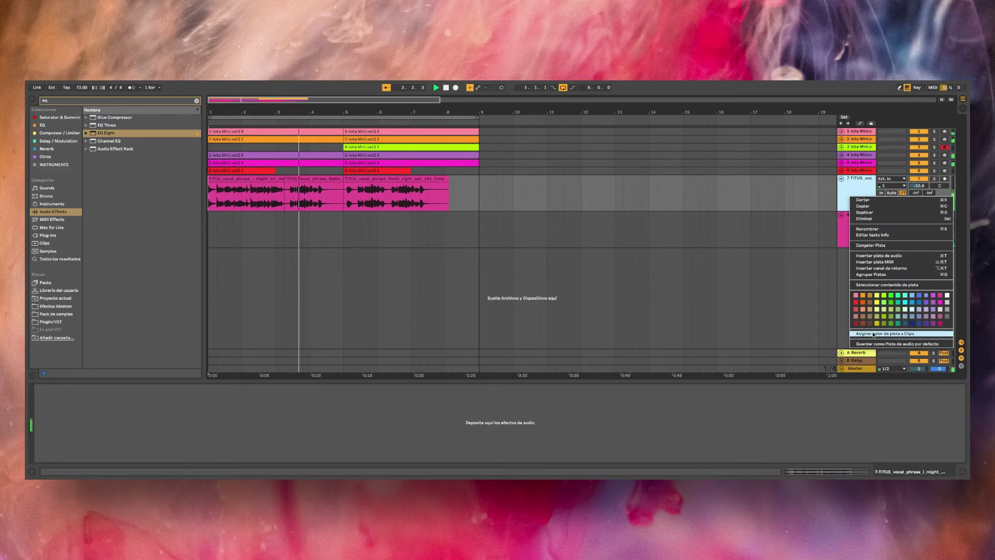
pyautogui.click(885, 333)
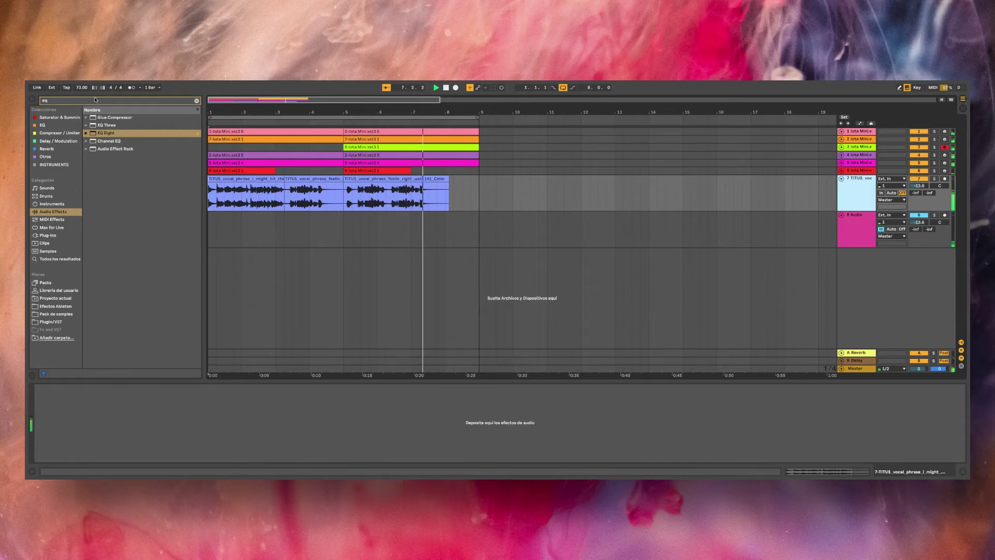
pyautogui.moveTo(82, 88); pyautogui.dragTo(81, 92)
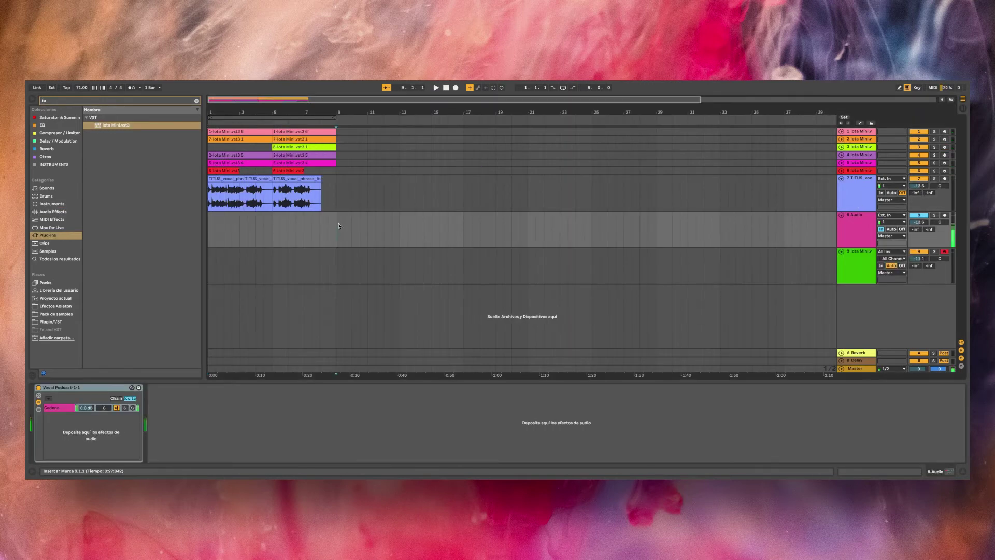
# Duplicate the first eight bars of the whole arrangement to bar 9, and remove the first two Iota Mini tracks' clips from bars 9 to 16.
pyautogui.press('super+a')
pyautogui.press('super+d')
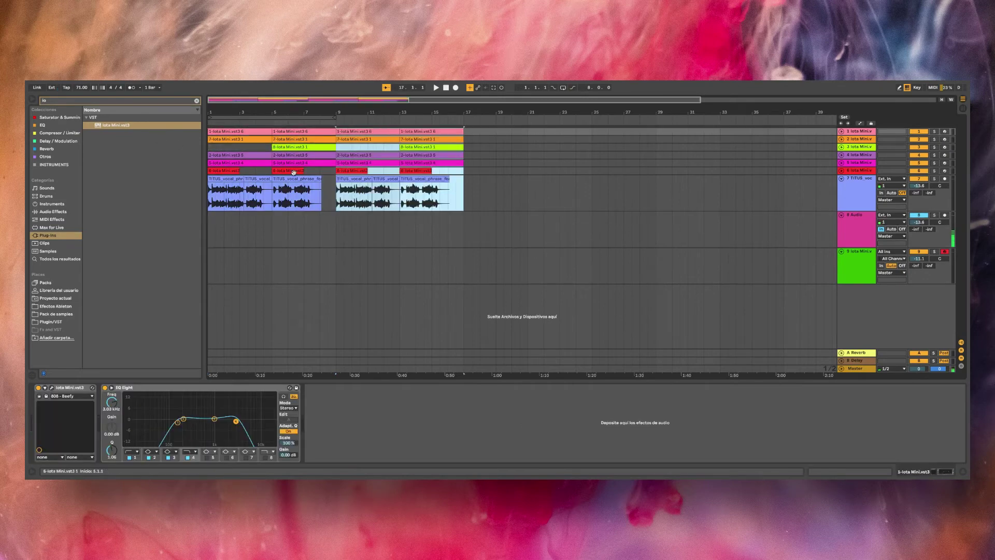
pyautogui.scroll(2, 333, 189)
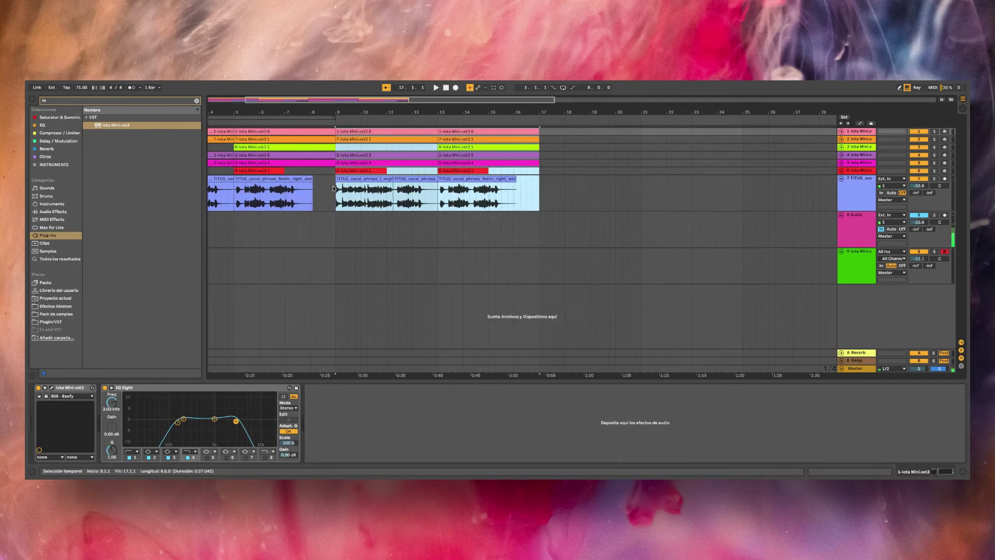
pyautogui.scroll(1, 333, 188)
pyautogui.click(321, 191)
pyautogui.moveTo(570, 135); pyautogui.dragTo(346, 139)
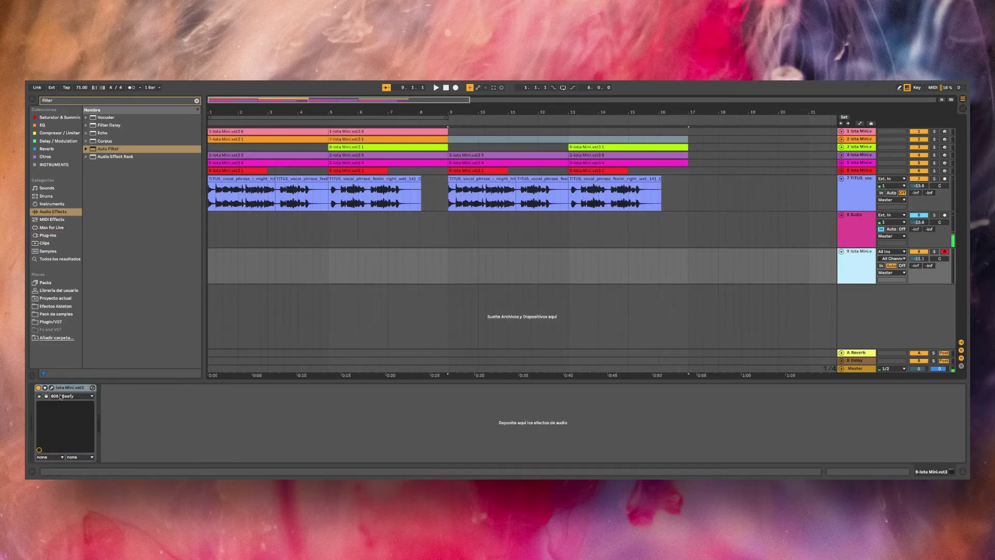
# Record a four-bar MIDI part on the green Iota Mini track, starting from bar 9.
pyautogui.click(51, 387)
pyautogui.click(437, 218)
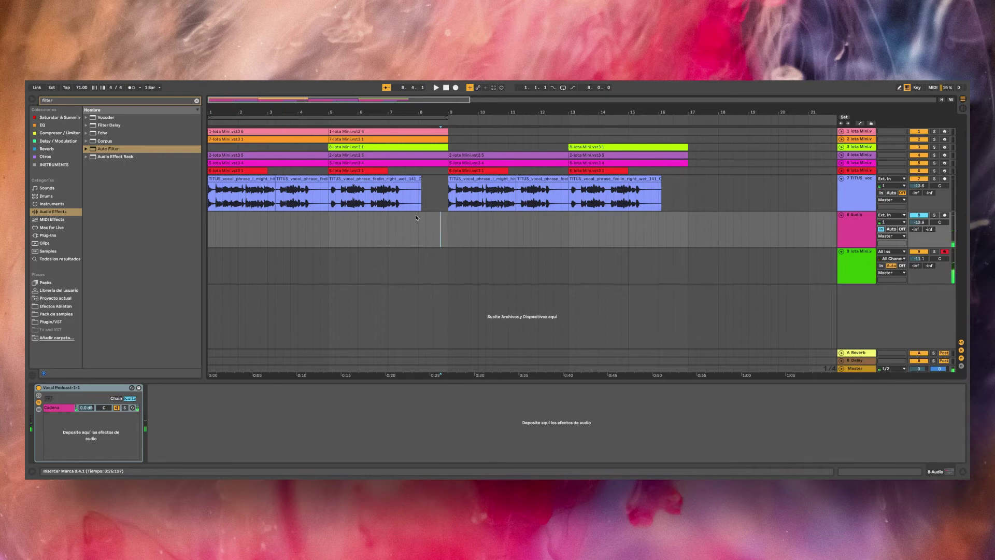
pyautogui.click(447, 265)
pyautogui.click(456, 88)
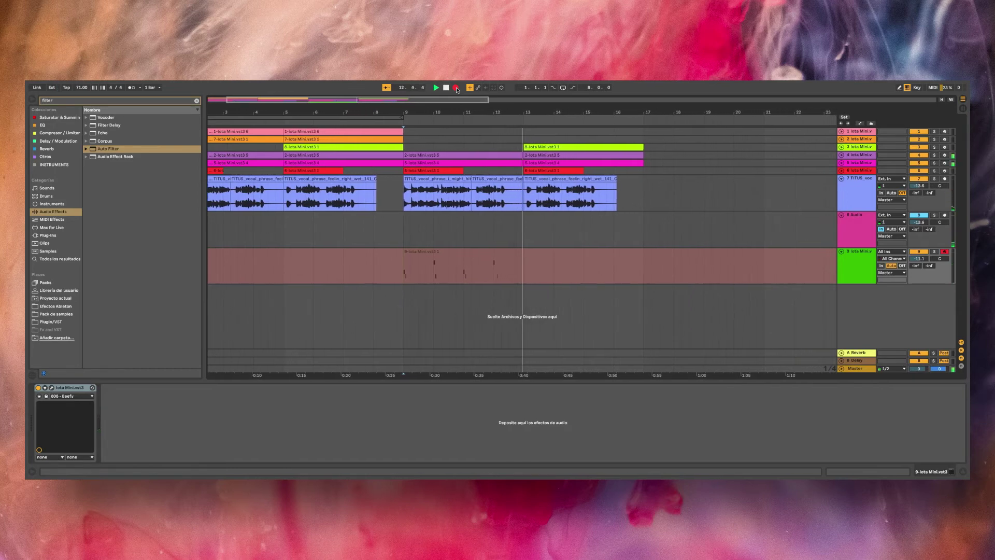
pyautogui.click(455, 87)
# Open the recorded green clip and select all its notes, and move its track above the TITUS vocal track.
pyautogui.doubleClick(464, 267)
pyautogui.hotkey('ctrl', 'a')
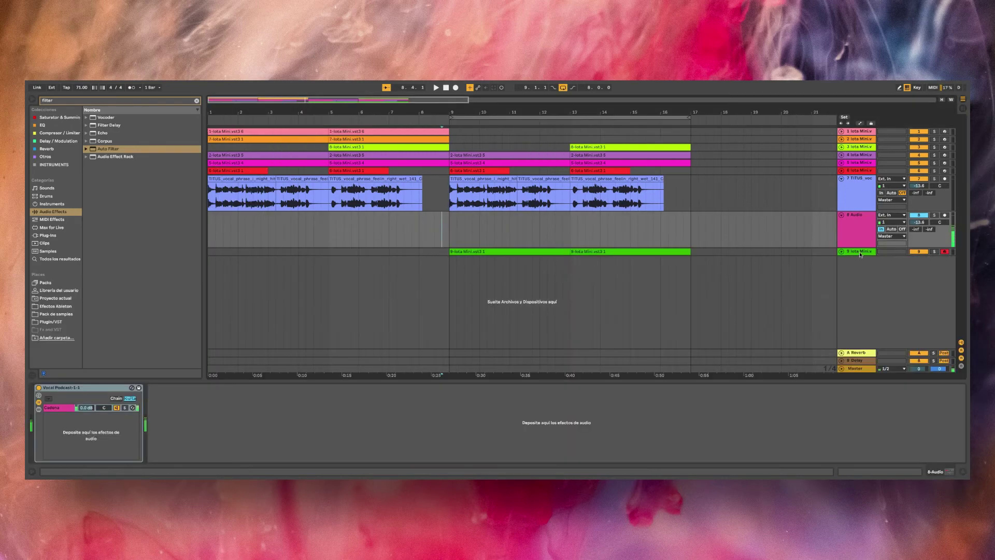
pyautogui.moveTo(860, 254); pyautogui.dragTo(858, 172)
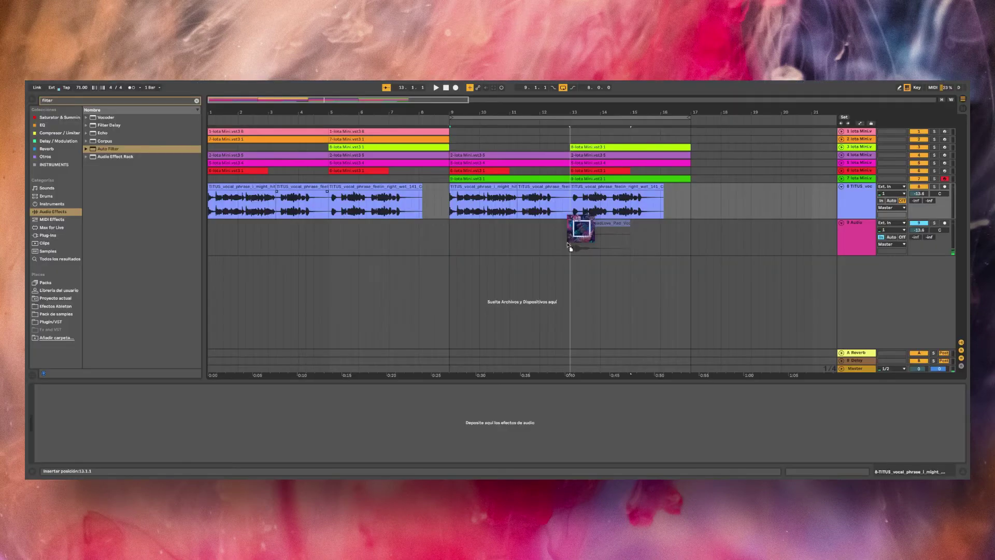
# Add Splice's LSCTMR2_DeadLove_Pad_Vocal_Loop_03_150_EMaj.wav on a new audio track just before bar 13 and play that passage.
pyautogui.moveTo(568, 240); pyautogui.dragTo(562, 245)
pyautogui.scroll(5, 558, 255)
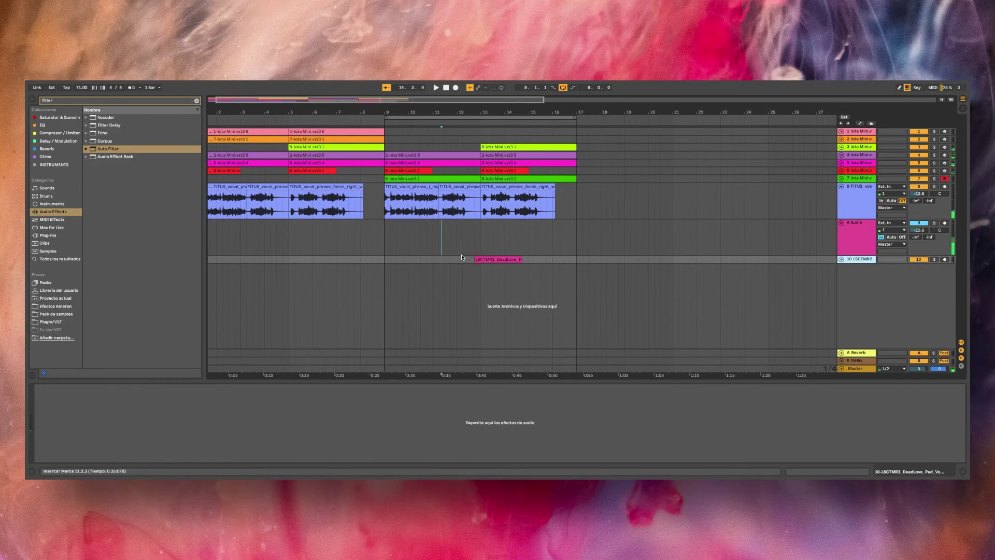
pyautogui.click(452, 260)
pyautogui.press('space')
pyautogui.scroll(4, 488, 260)
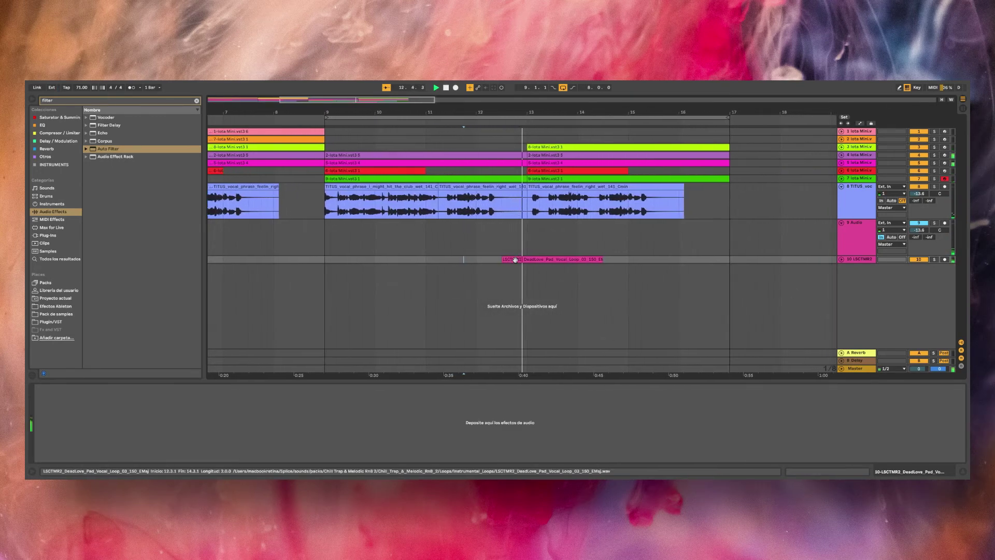
# Paste a copy of the DeadLove pad vocal loop at about 4.3.1 on the same track.
pyautogui.scroll(-3, 488, 260)
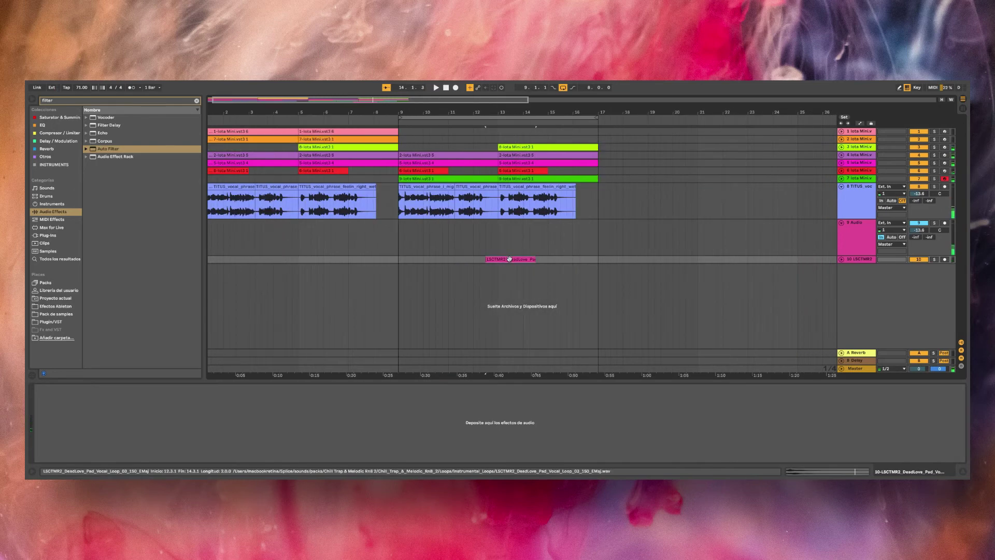
pyautogui.click(284, 262)
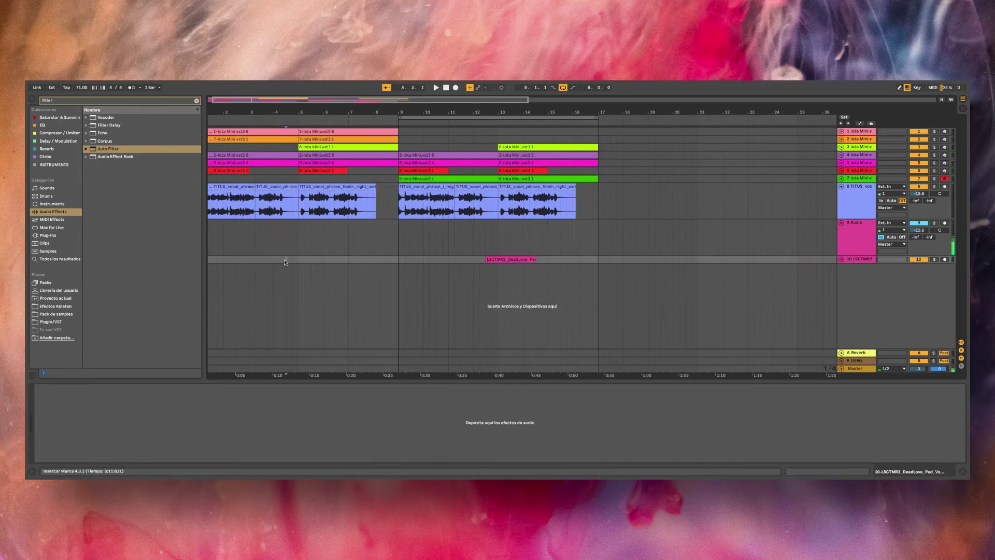
pyautogui.hotkey('ctrl', 'v')
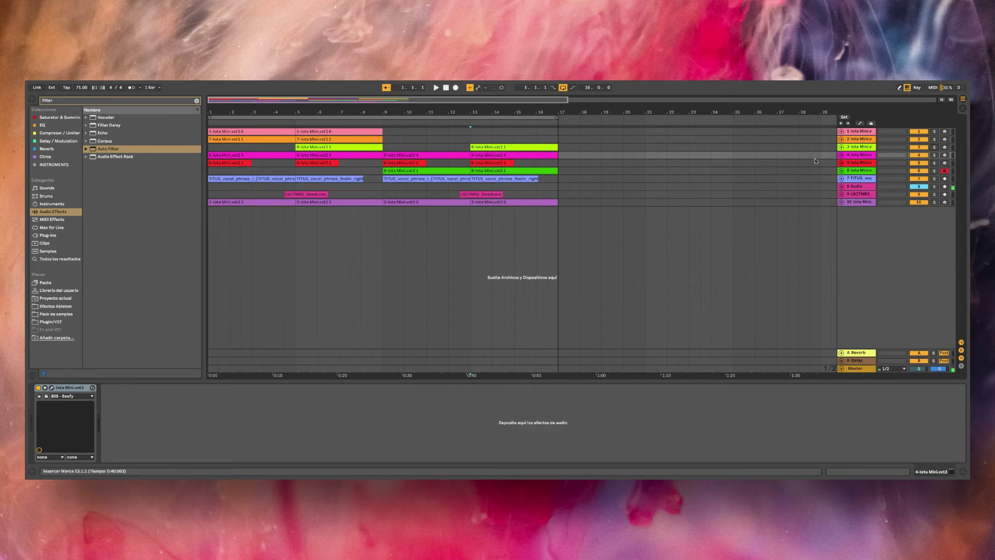
# Duplicate the light green Iota Mini track, play the arrangement from shortly before bar 13 and unfold the copy.
pyautogui.click(847, 147)
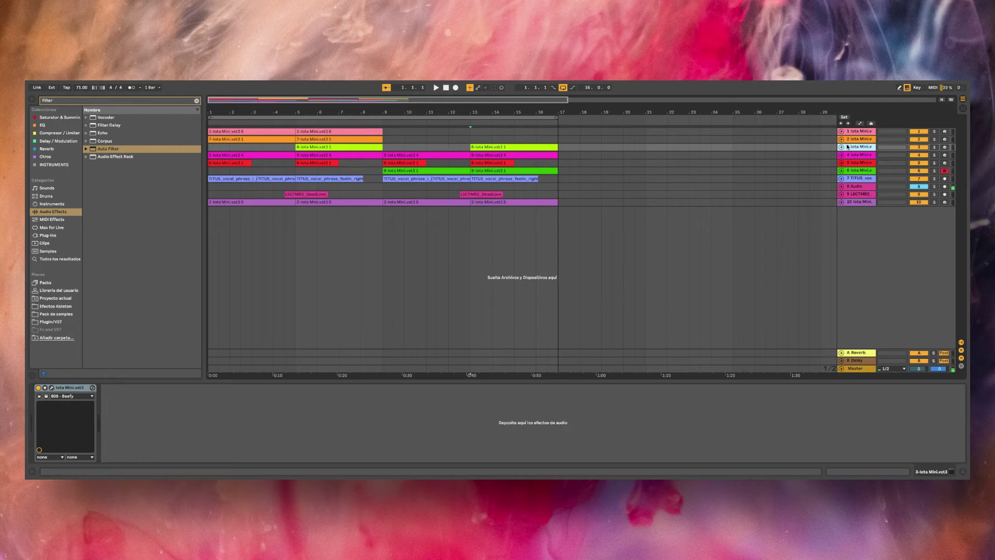
pyautogui.press('super+d')
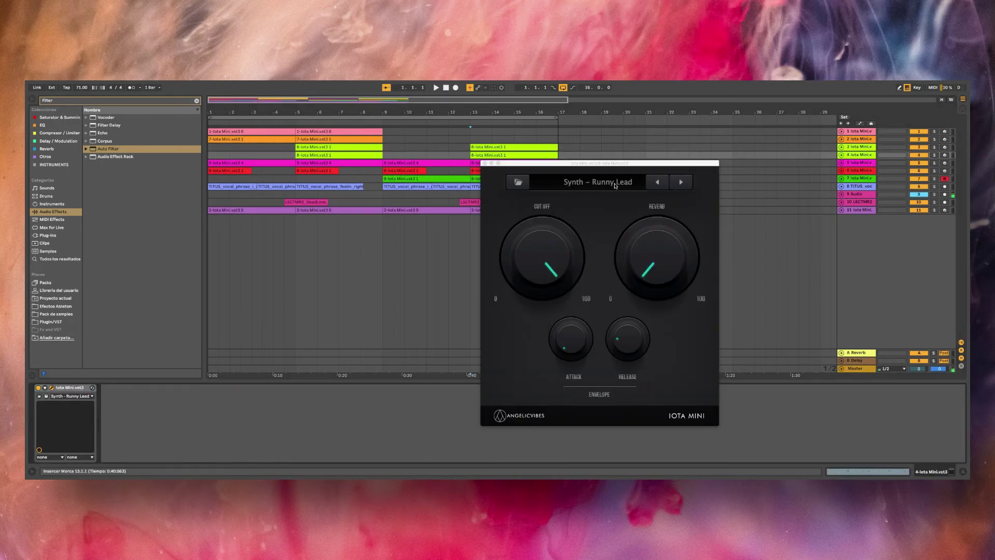
pyautogui.click(486, 148)
pyautogui.press('space')
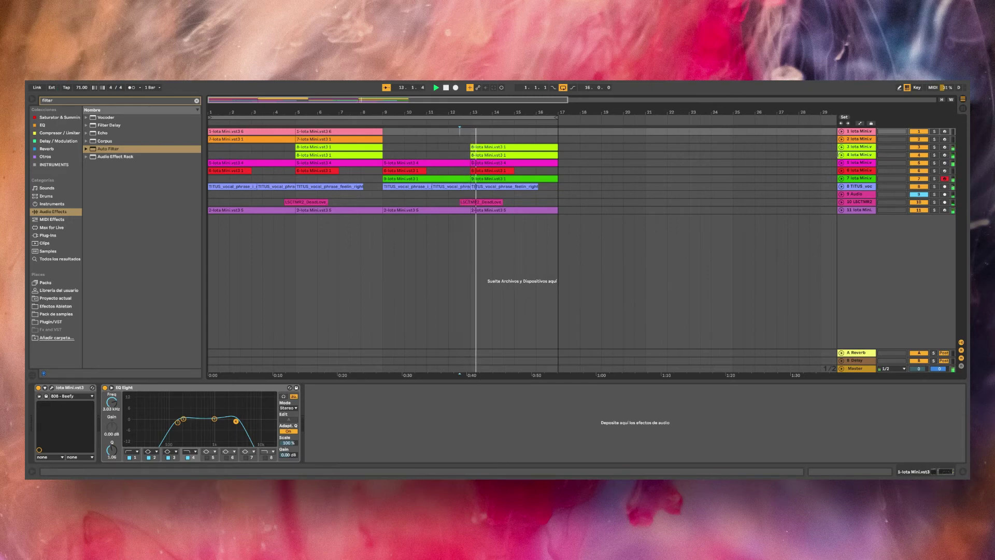
pyautogui.click(841, 155)
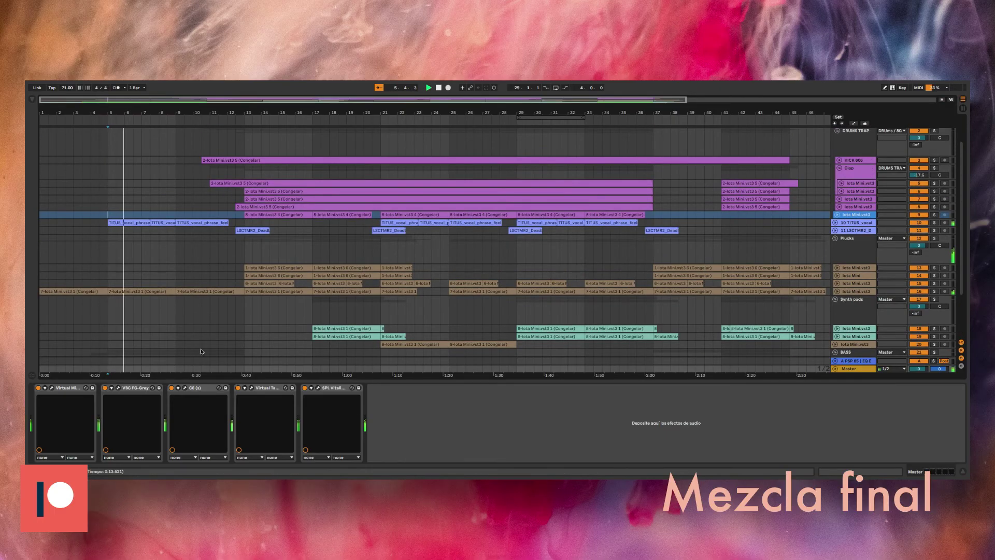
# Examine the DRUMS TRAP group's effect chain in the final mix, including the settings of its FG-Grey compressor.
pyautogui.scroll(1, 255, 307)
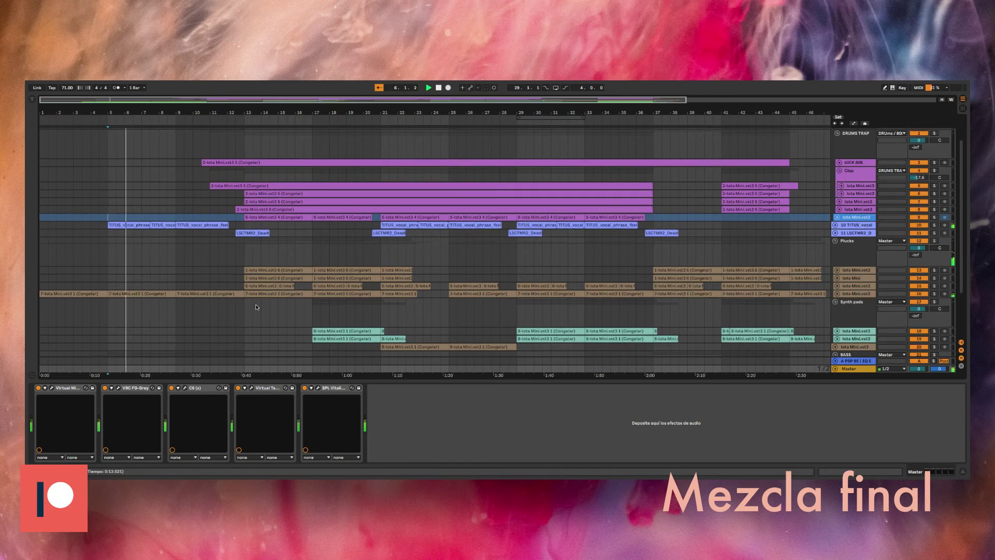
pyautogui.click(867, 153)
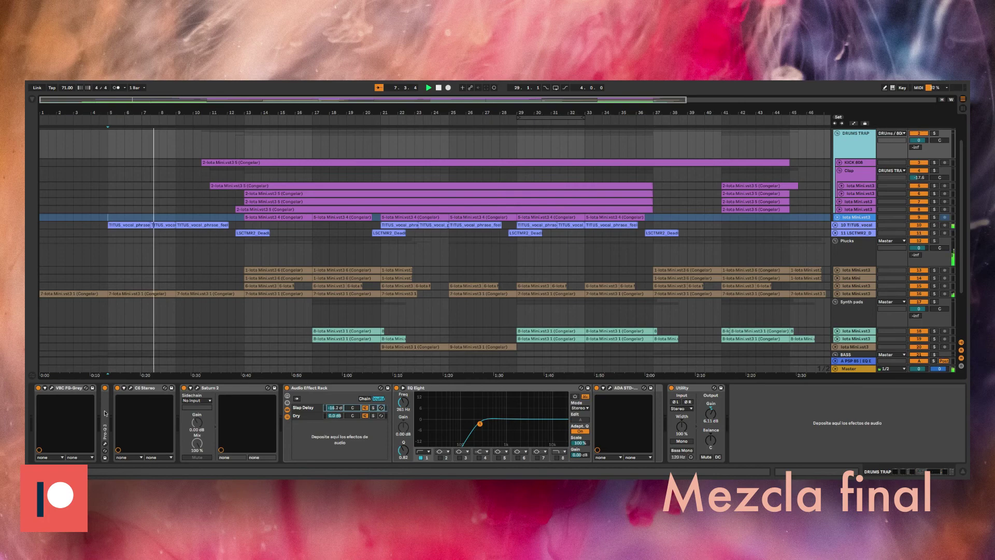
pyautogui.click(52, 388)
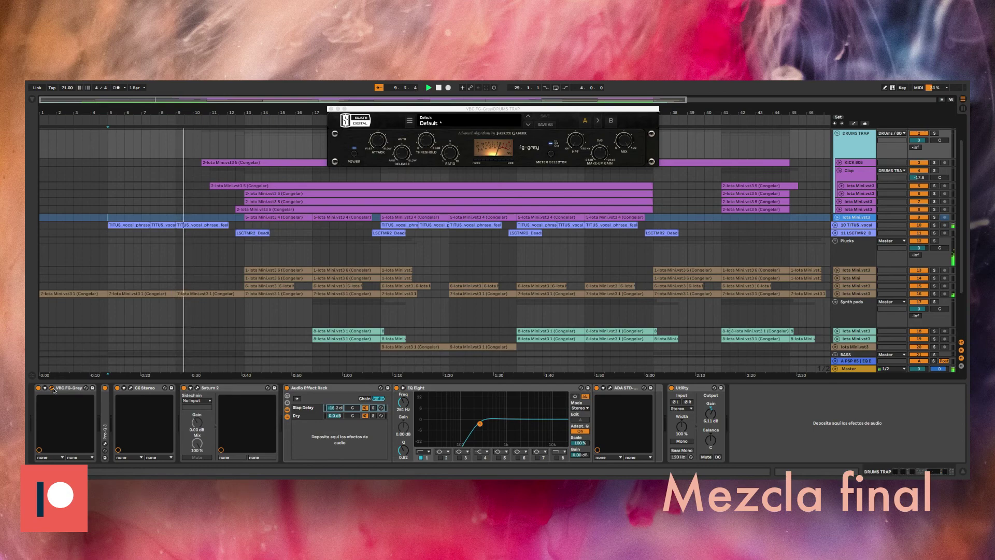
pyautogui.click(52, 388)
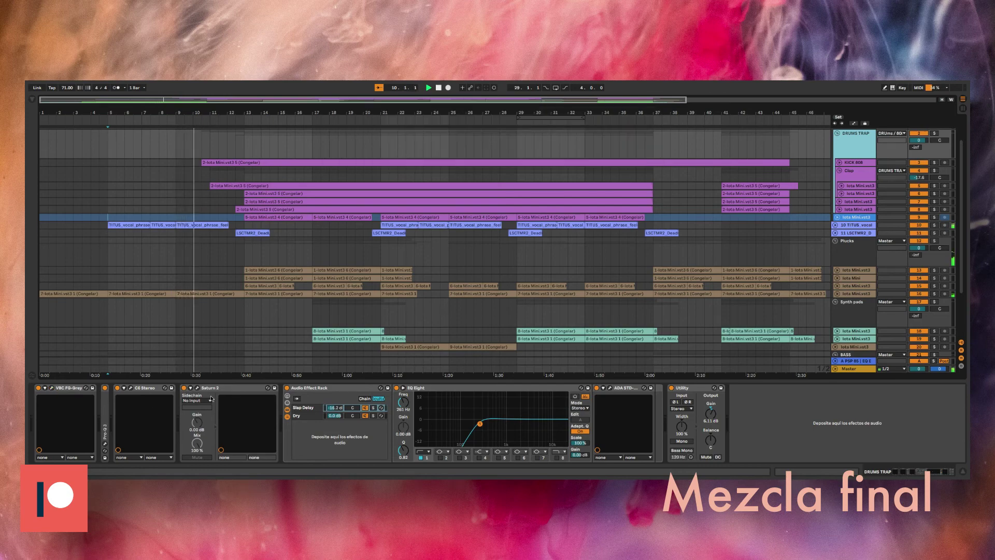
# Examine the KICK 808 track's effects in the final mix, opening its Slate Digital rack with FG-Stress and Hollywood.
pyautogui.click(858, 164)
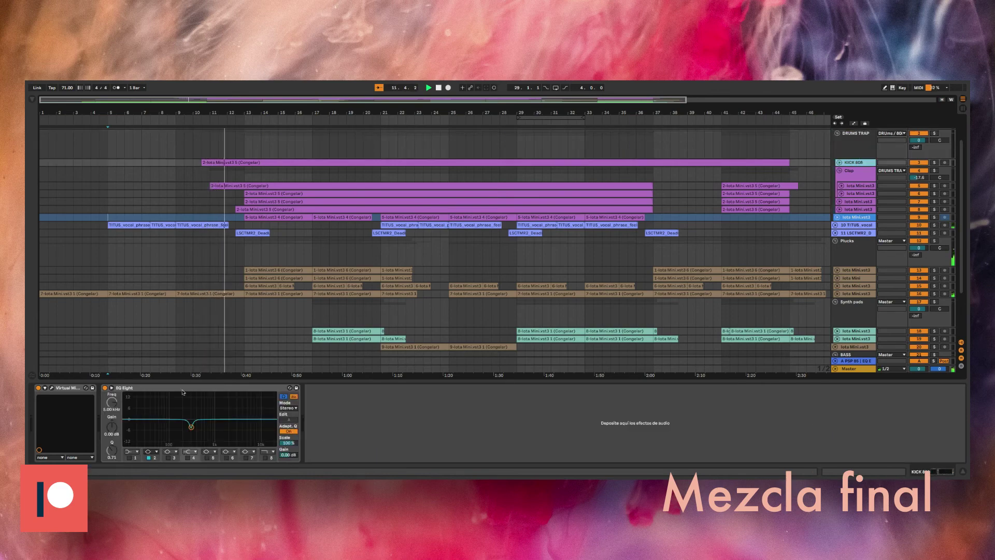
pyautogui.click(52, 388)
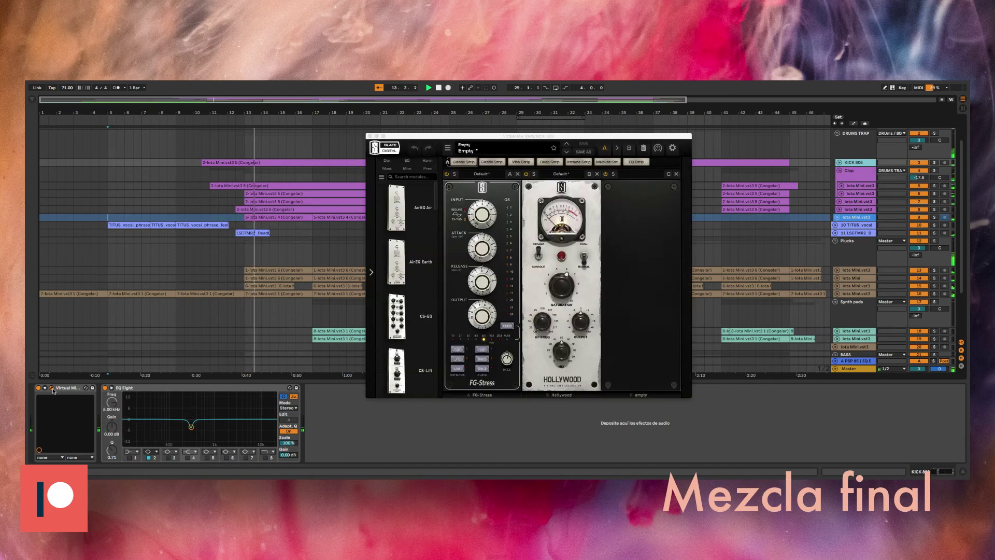
# Close the kick's Slate Digital rack, examine the Clap group's effect chain including its Maag EQ4 settings, and fold the group.
pyautogui.click(52, 389)
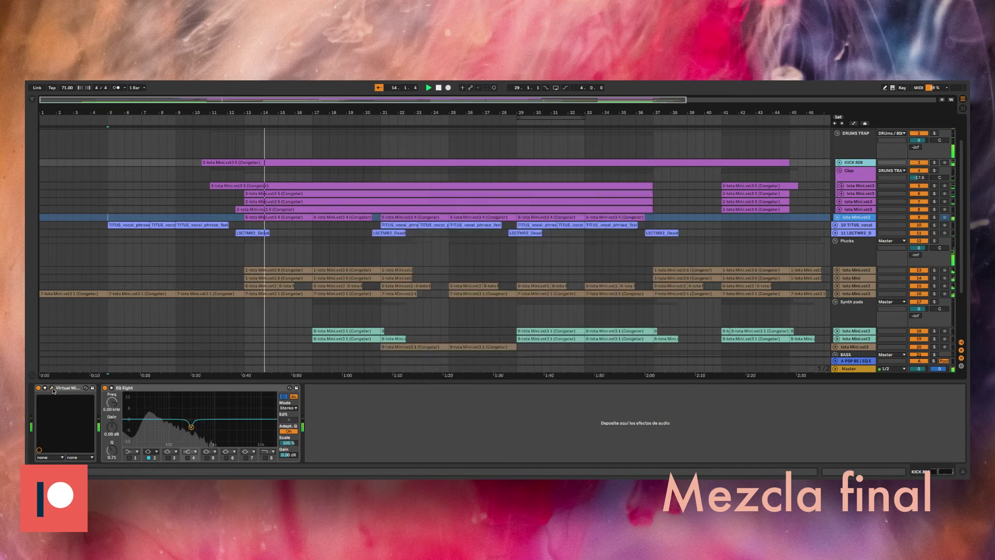
pyautogui.click(870, 176)
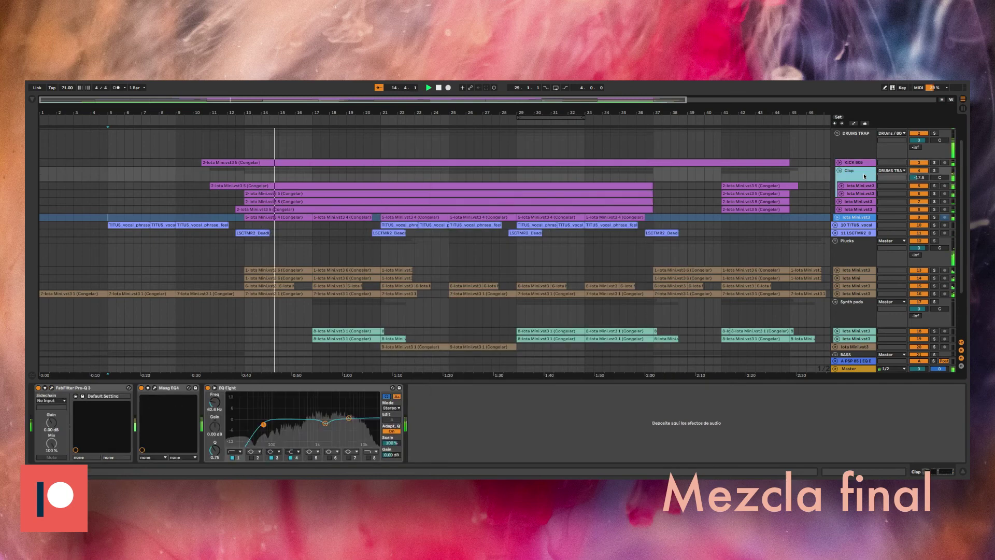
pyautogui.click(154, 389)
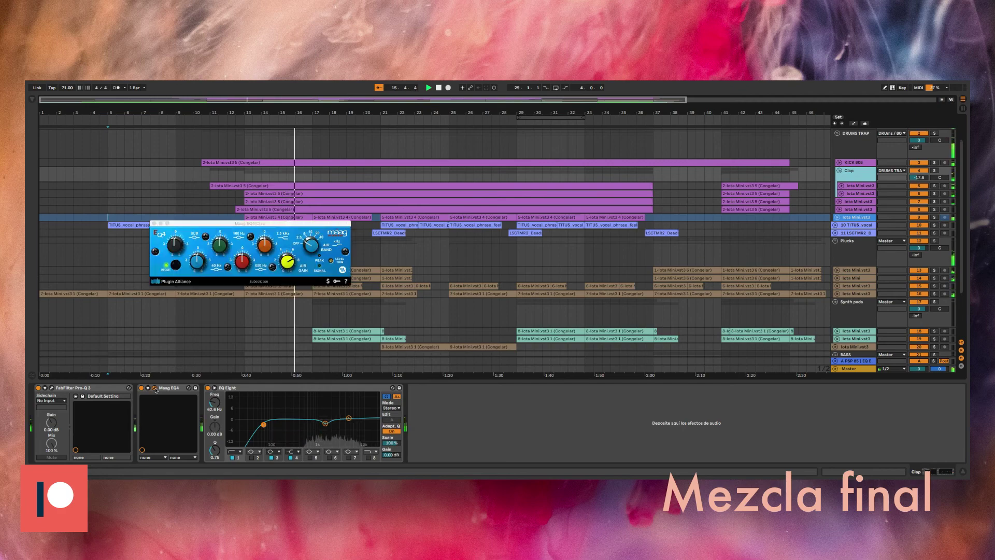
pyautogui.click(155, 390)
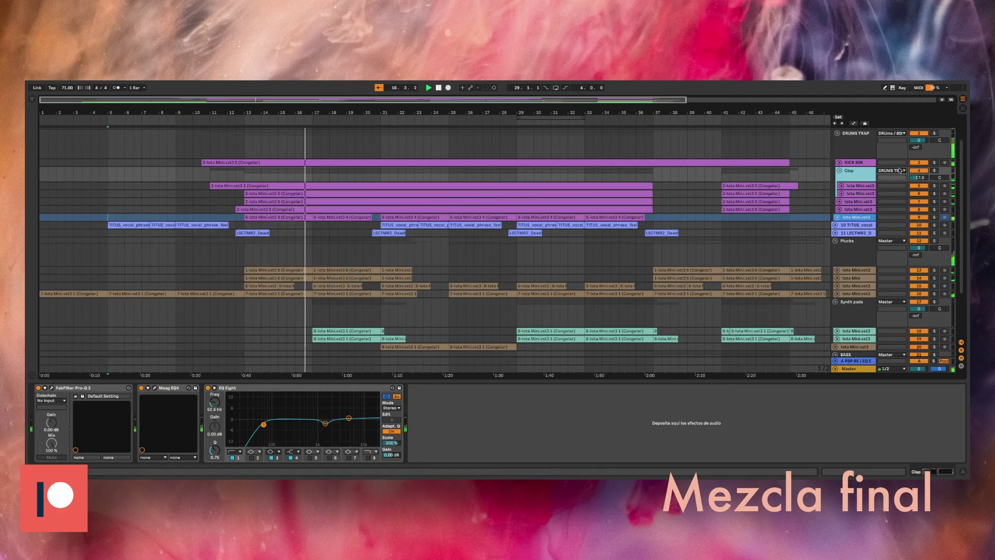
pyautogui.click(839, 171)
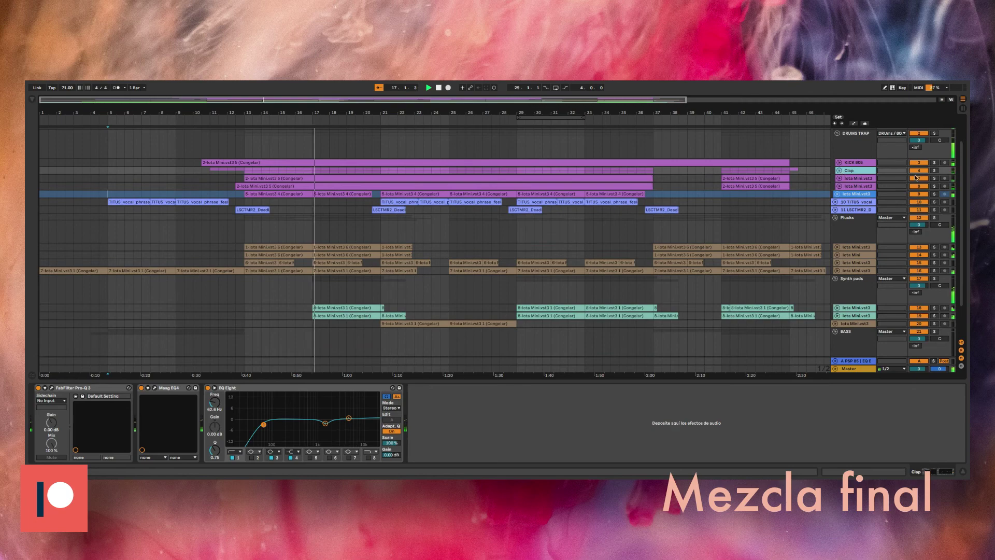
# Examine the effects of the purple Iota Mini track directly below Clap, including its Transient Shaper settings.
pyautogui.click(864, 179)
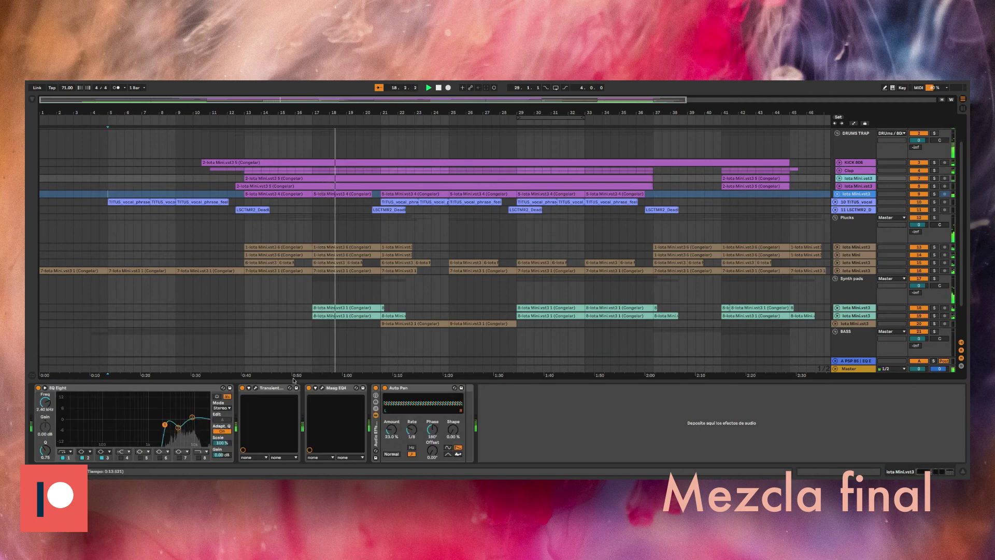
pyautogui.click(255, 388)
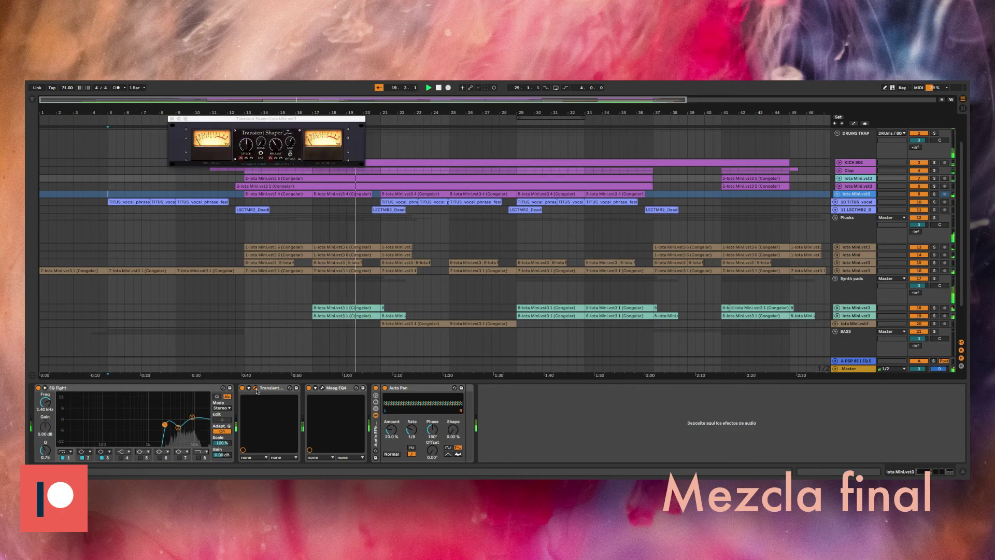
pyautogui.click(255, 389)
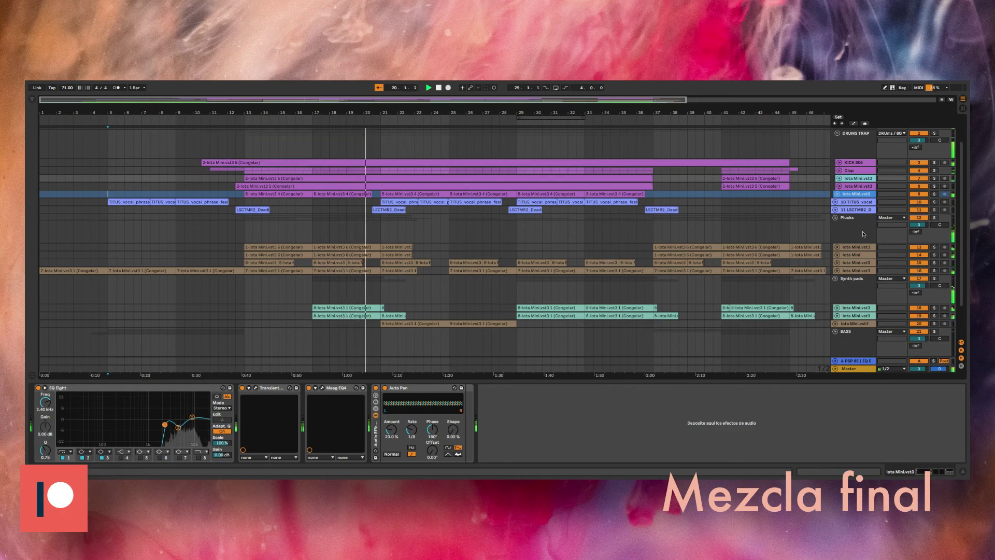
# Review the effect chains of the TITUS vocal track, the DeadLove pad vocal track and the Plucks group.
pyautogui.click(857, 203)
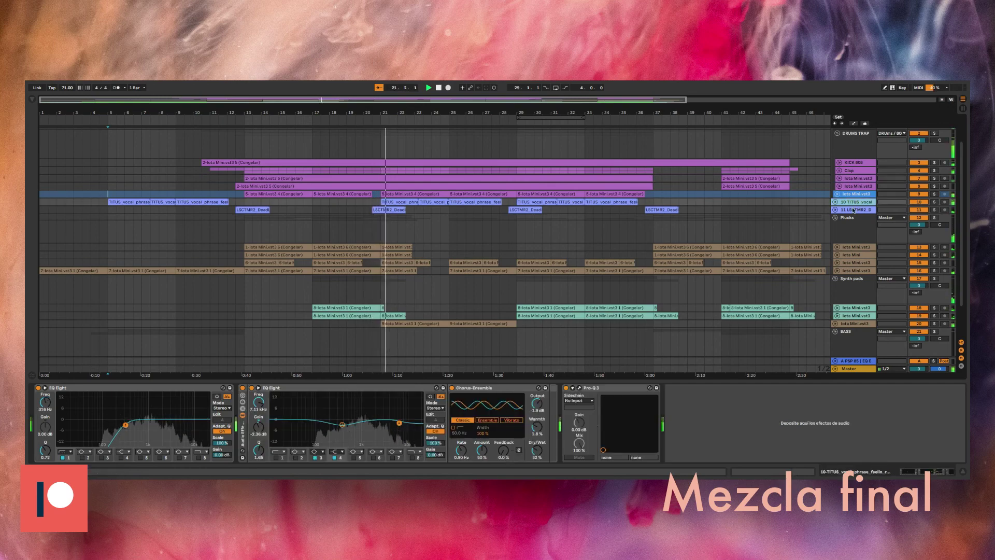
pyautogui.click(852, 210)
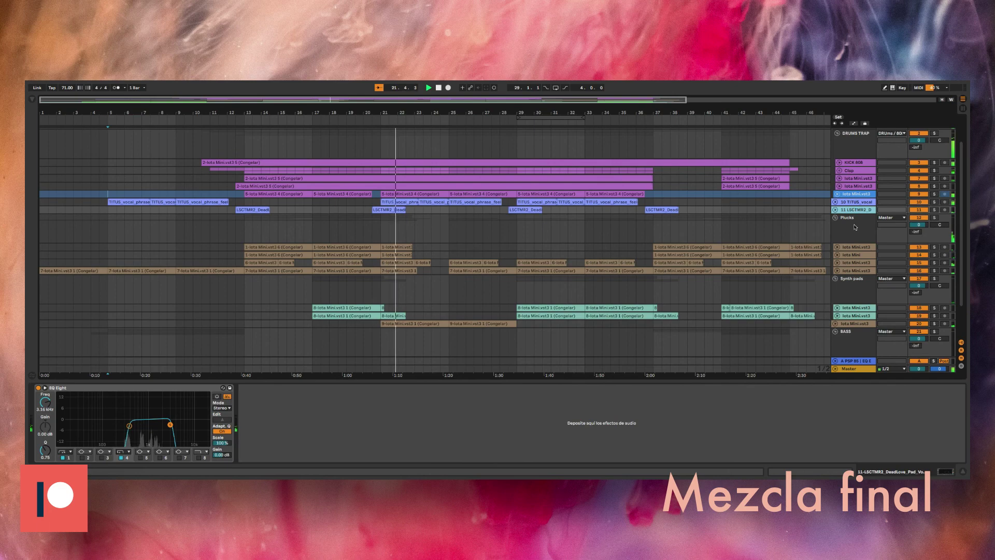
pyautogui.click(856, 226)
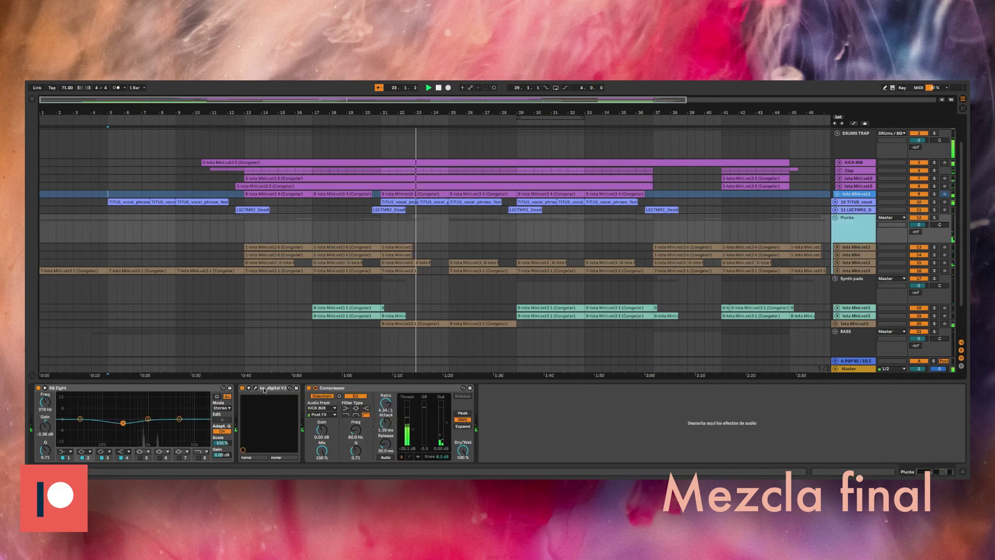
# Examine the effect chains of the four brown Iota Mini tracks in the Plucks group, including the last one's PS22 Spread settings.
pyautogui.scroll(-1, 689, 295)
pyautogui.click(852, 235)
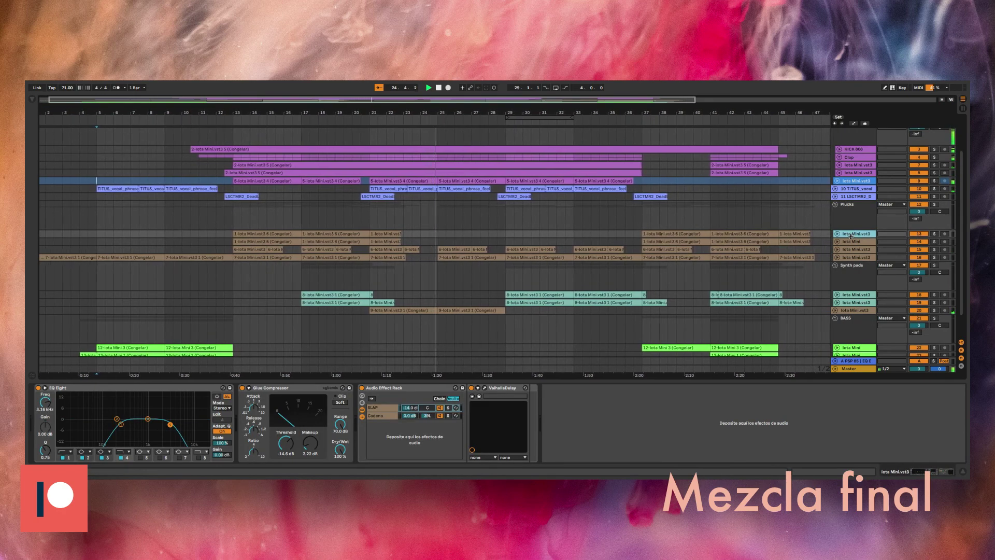
pyautogui.click(850, 242)
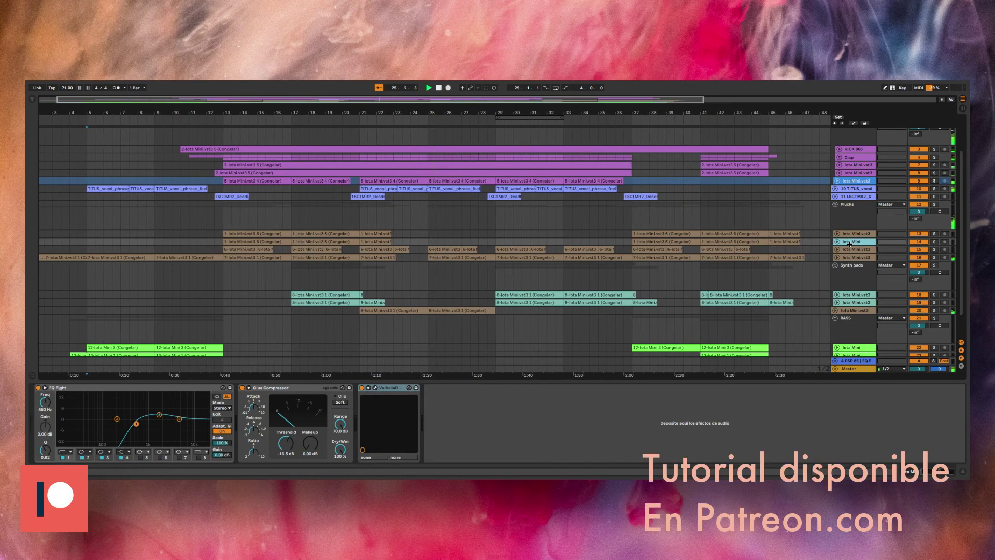
pyautogui.click(850, 250)
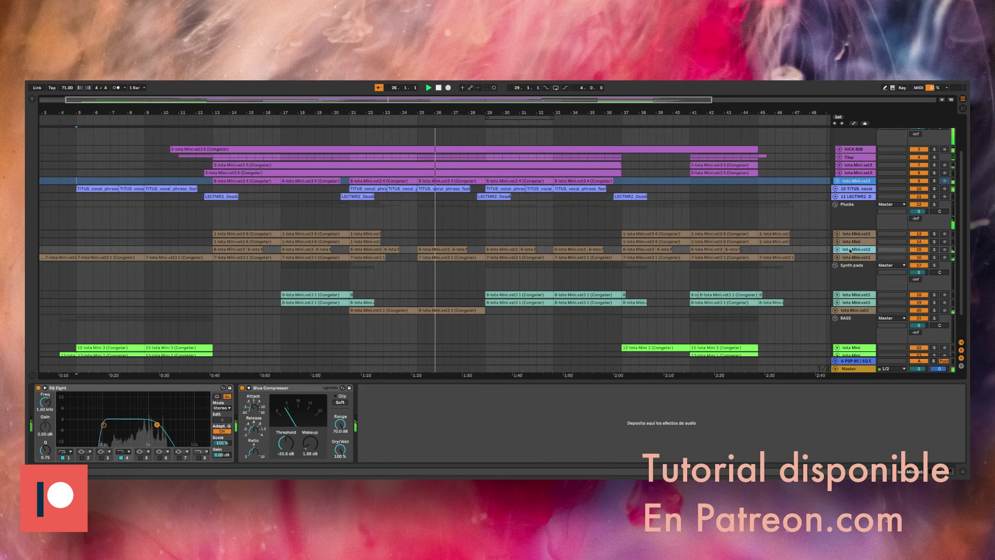
pyautogui.click(850, 257)
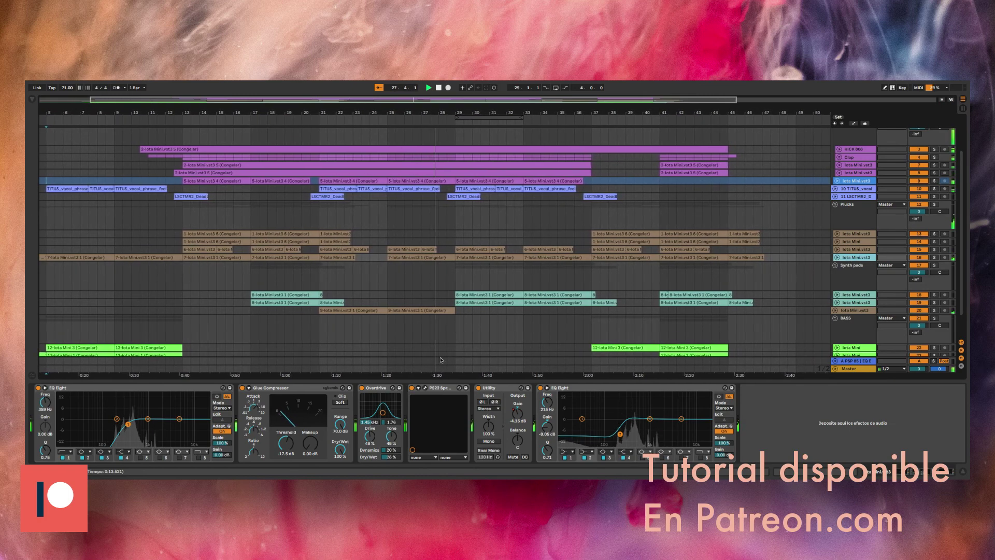
pyautogui.click(426, 388)
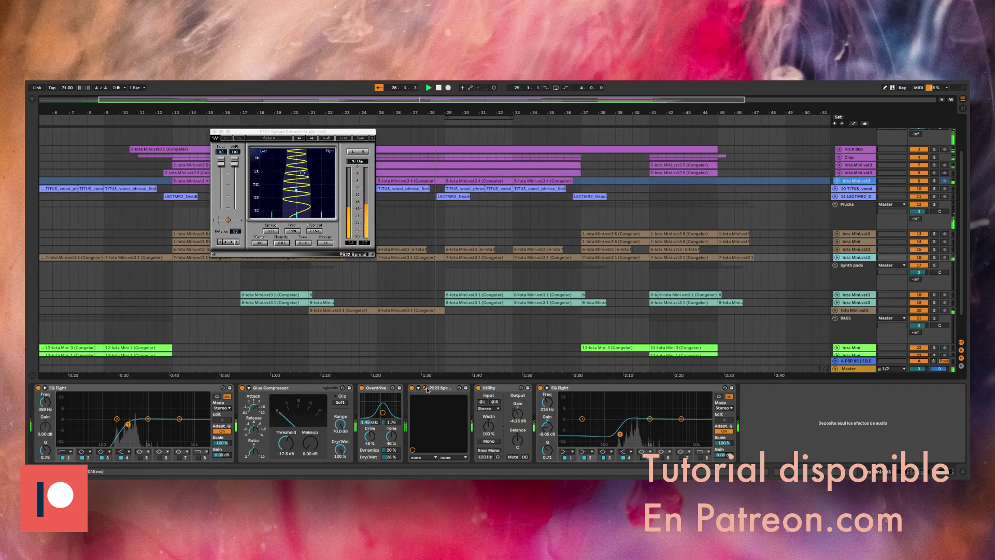
pyautogui.click(426, 388)
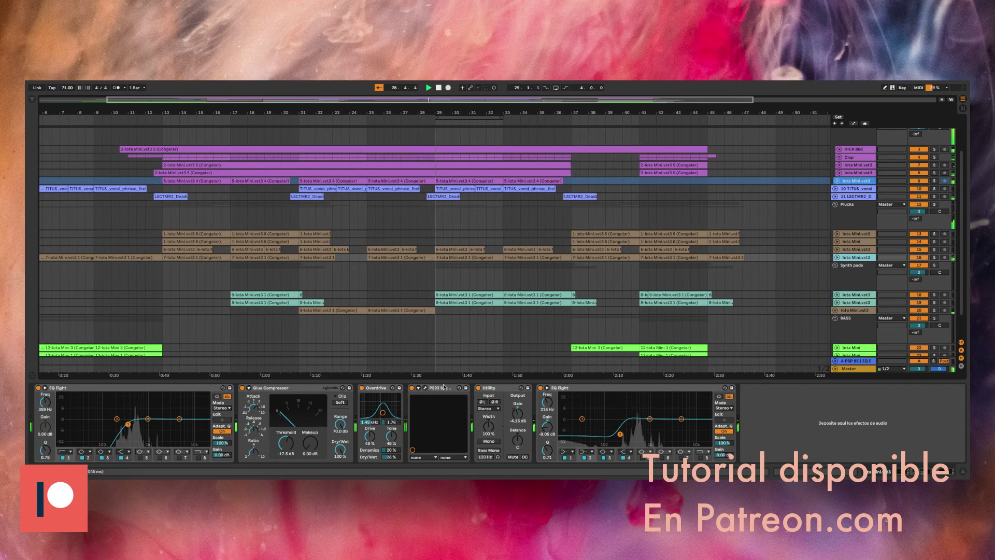
# Examine the effect chains of the Synth pads group, its upper teal Iota Mini track and its brown Iota Mini track.
pyautogui.scroll(-2, 820, 270)
pyautogui.click(820, 256)
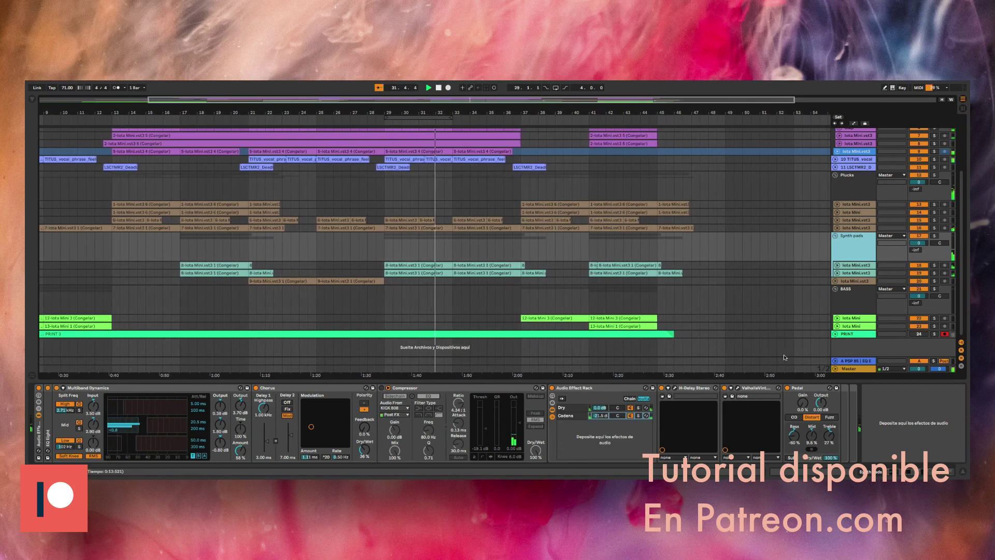
pyautogui.click(858, 272)
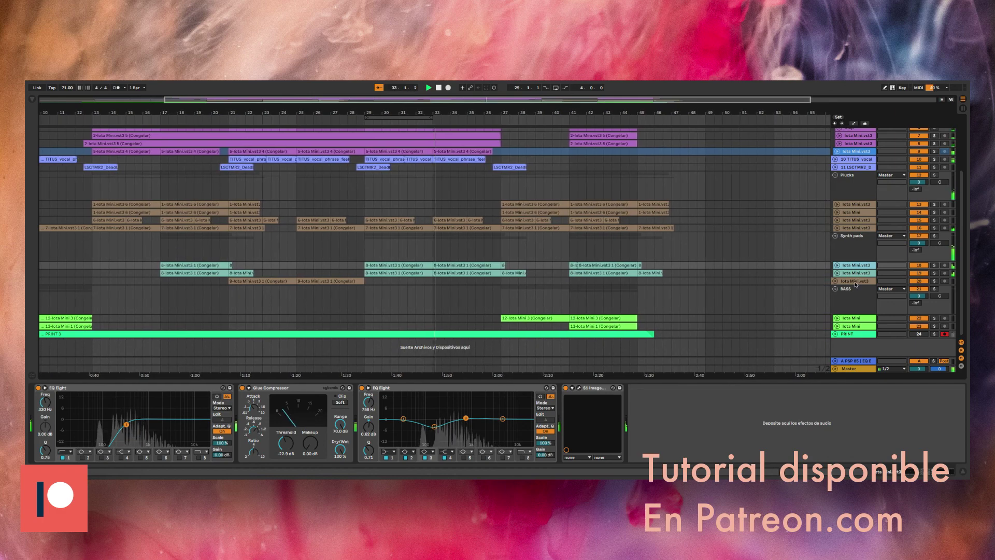
pyautogui.click(854, 281)
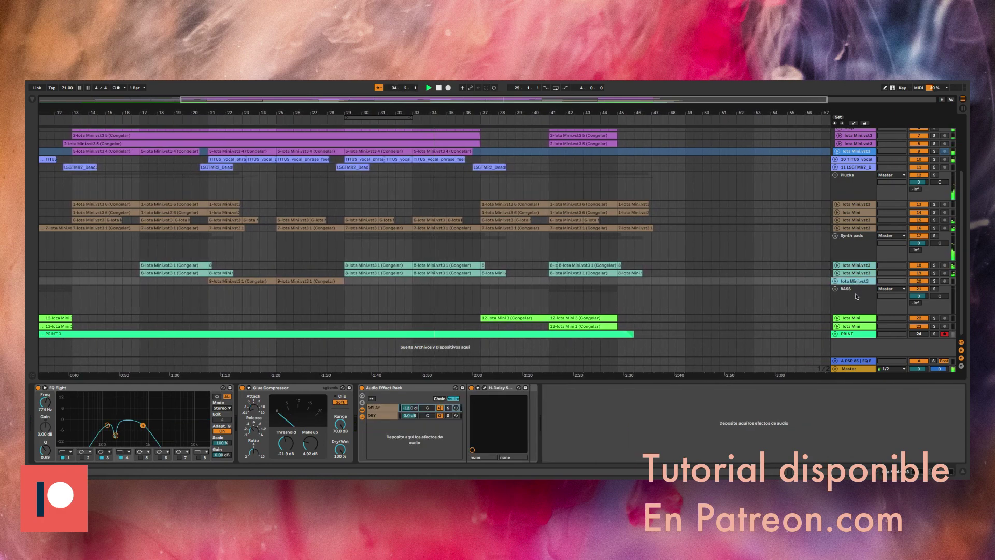
# Inspect the Slap Delay chain in the DRUMS TRAP group's Audio Effect Rack, including the ADA stereo tapped delay settings.
pyautogui.scroll(6, 834, 299)
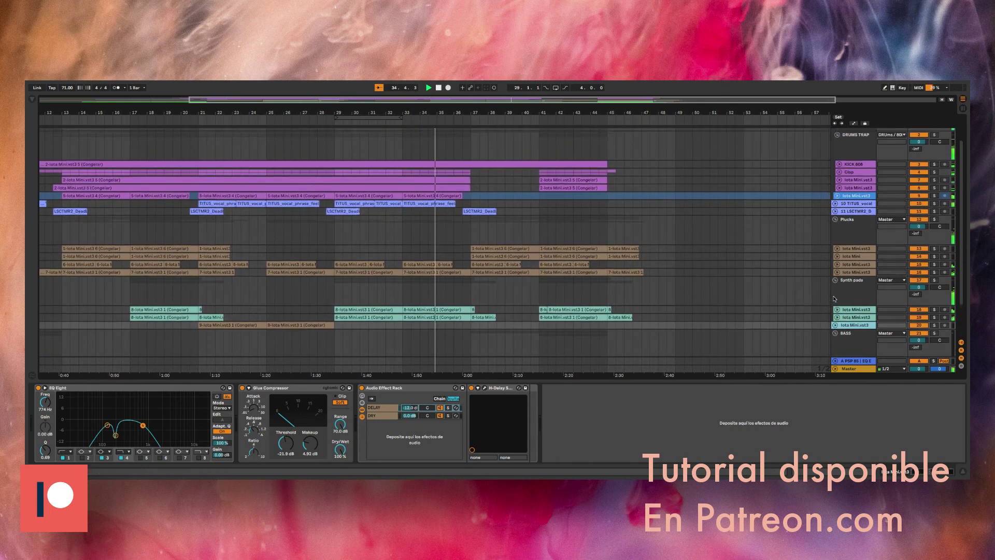
pyautogui.click(855, 168)
pyautogui.click(311, 408)
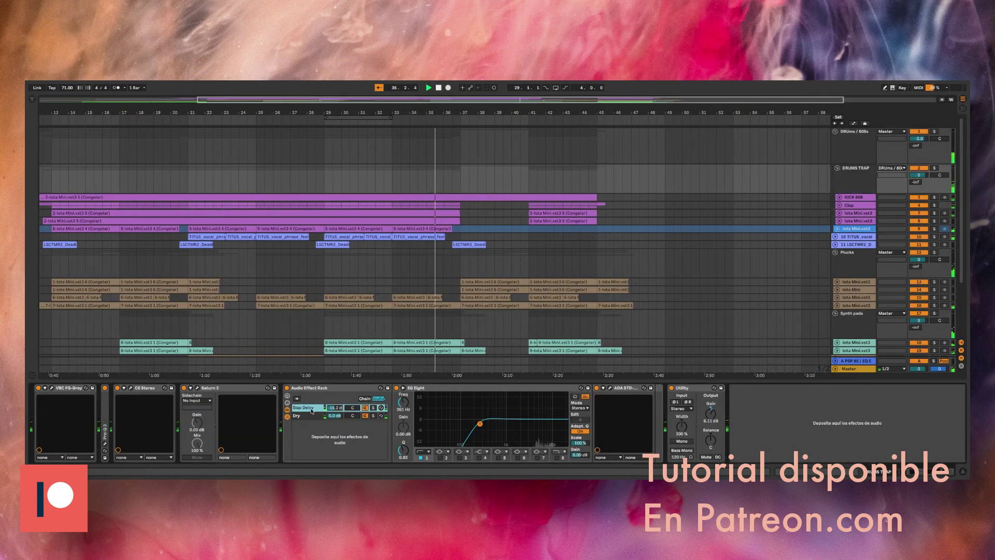
pyautogui.click(610, 388)
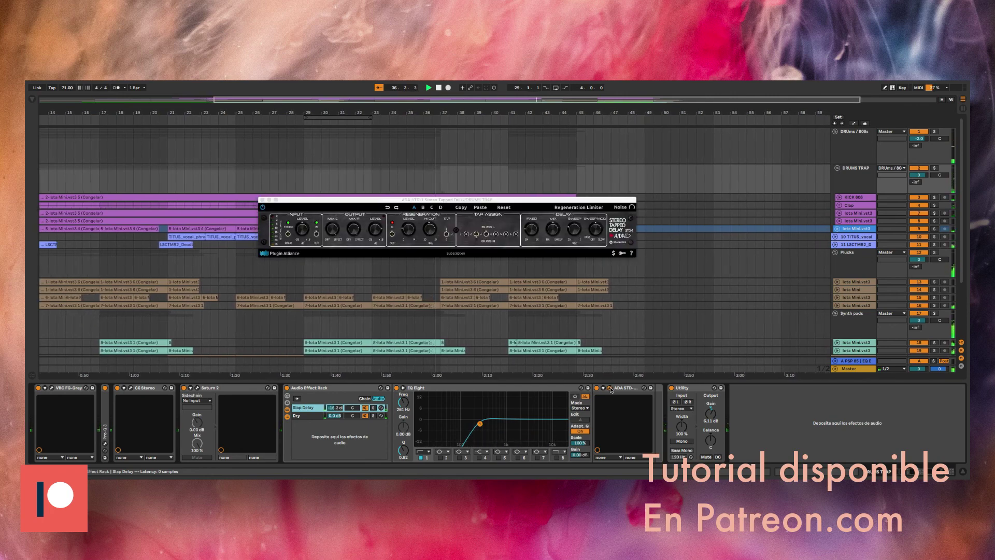
pyautogui.click(611, 389)
# Examine the Master track's effect chain, including the settings of its FG-Grey compressor and C6 multiband processor.
pyautogui.scroll(-5, 850, 364)
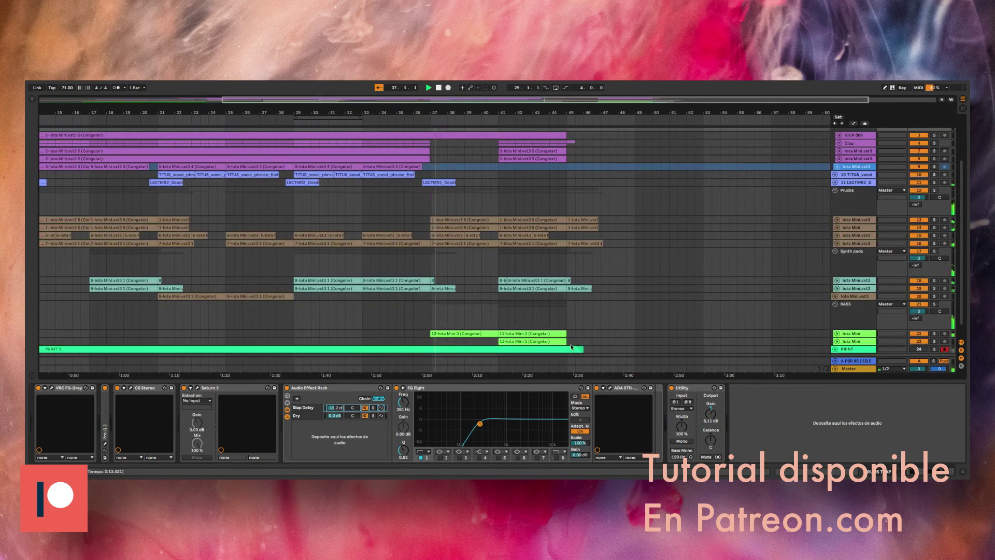
pyautogui.click(864, 370)
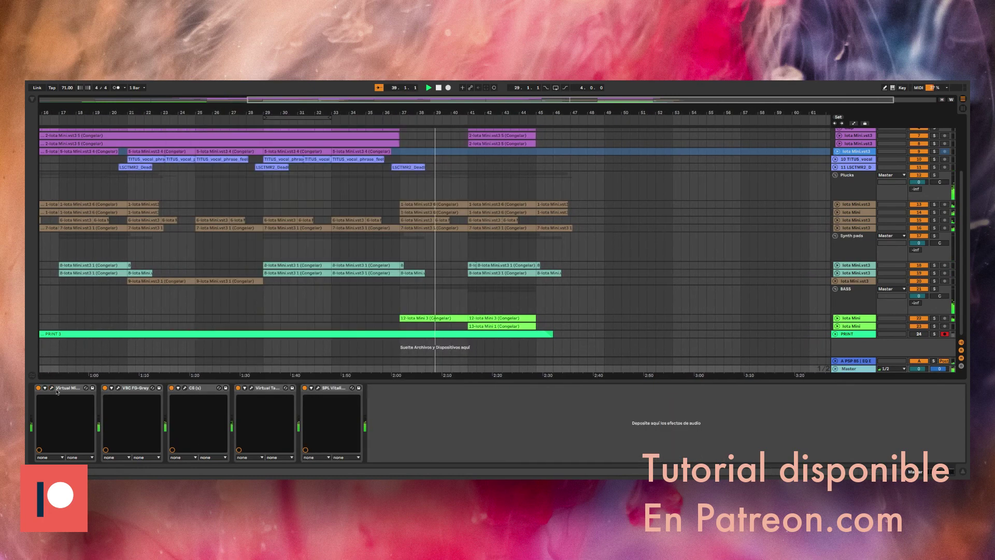
pyautogui.click(119, 389)
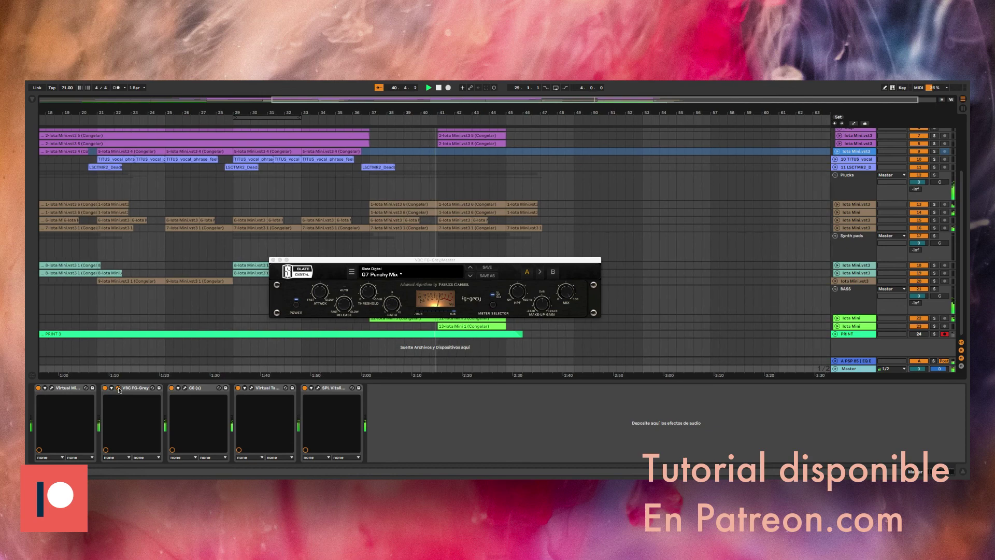
pyautogui.click(118, 389)
pyautogui.click(185, 387)
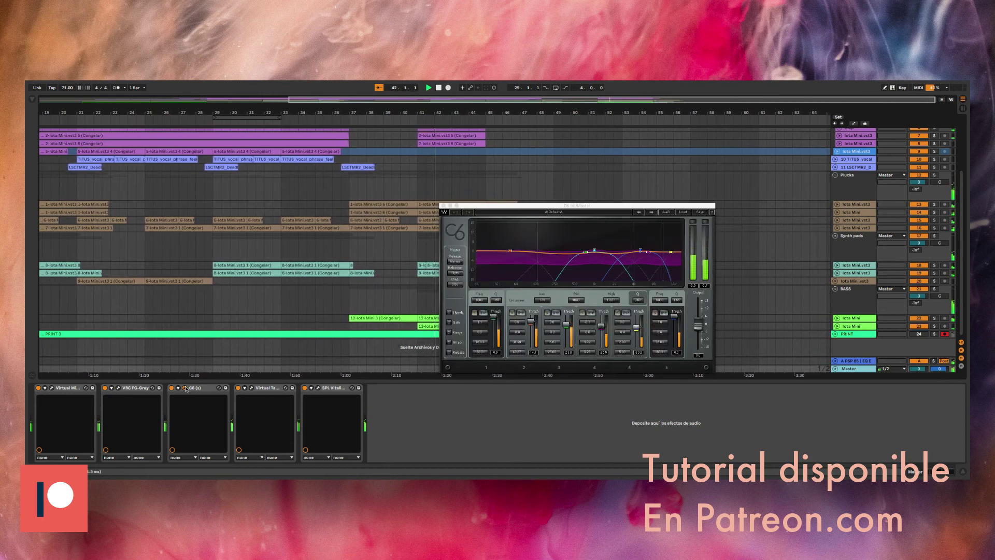
pyautogui.click(185, 388)
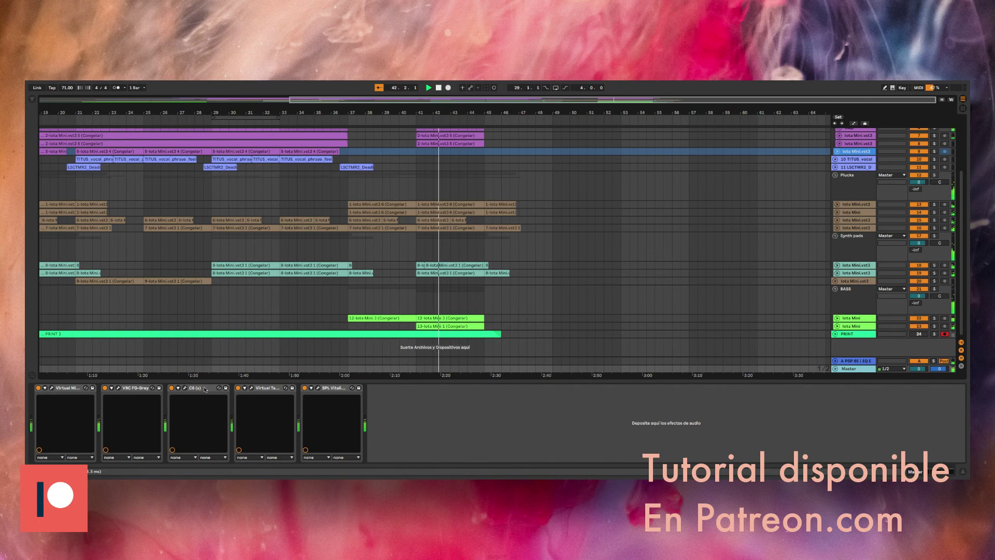
# Examine the settings of the Master track's Virtual Tape Machines and SPL Vitalizer plug-ins.
pyautogui.click(251, 388)
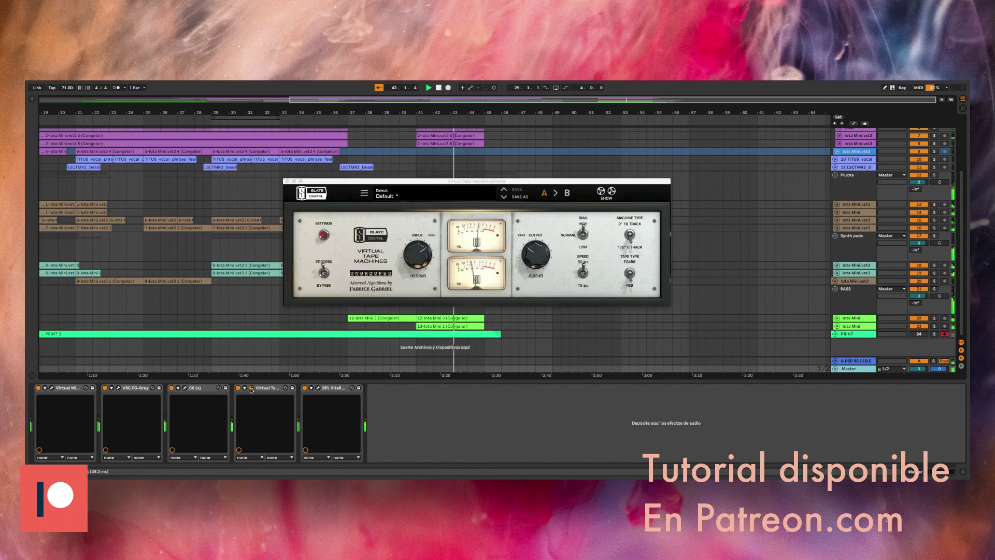
pyautogui.click(251, 388)
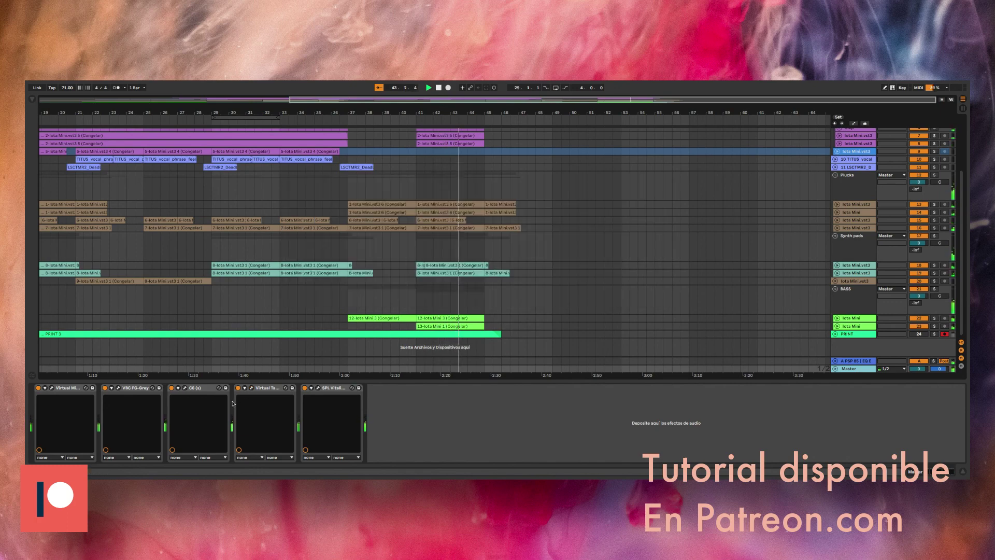
pyautogui.click(318, 388)
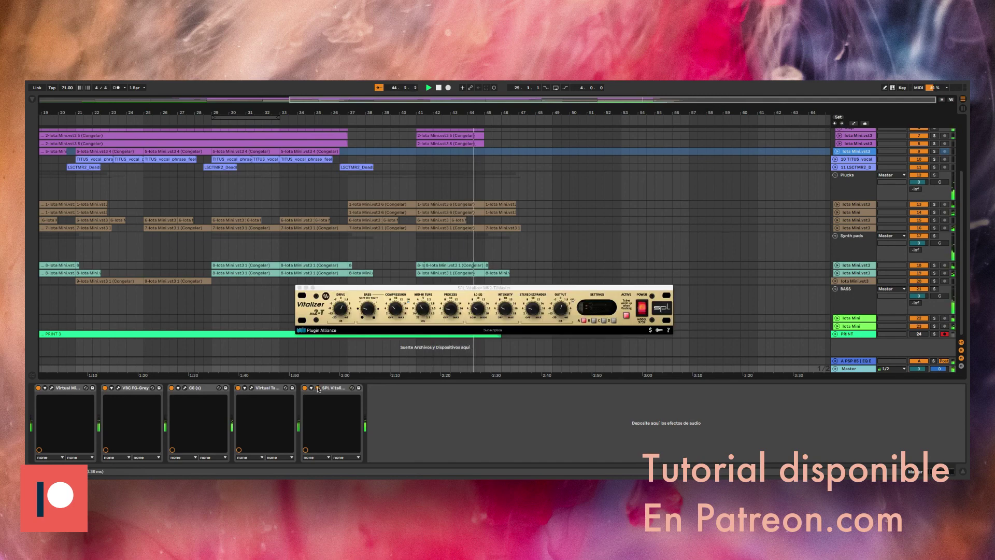
pyautogui.click(318, 388)
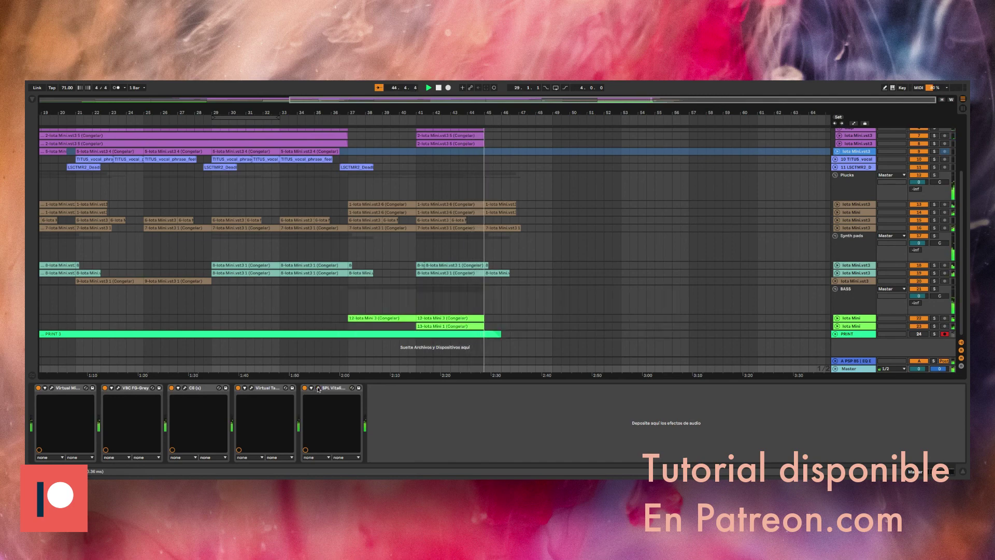